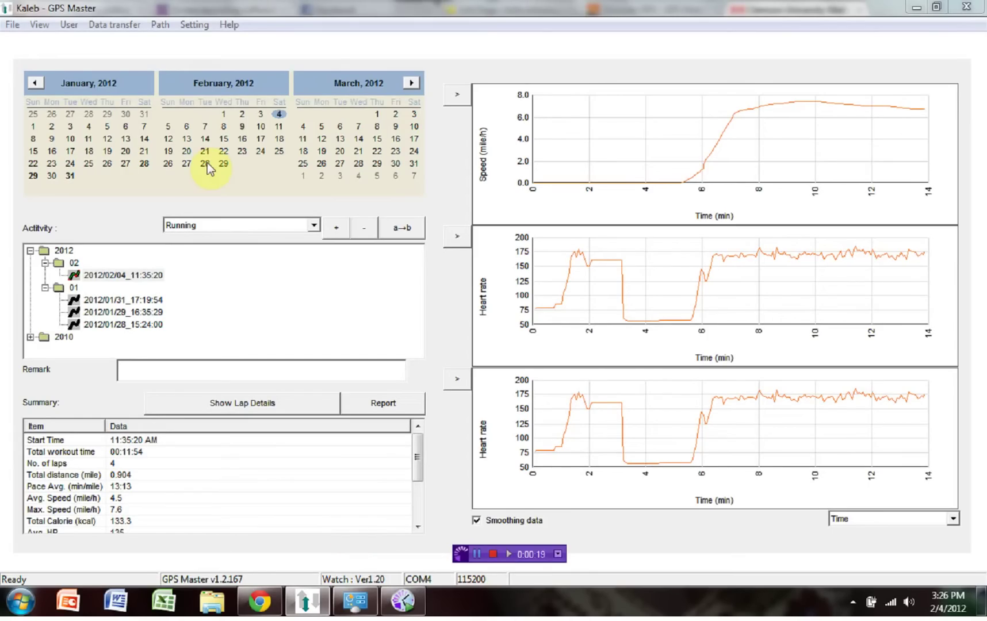
Open Watch configuration and keep the units at lb / ft / mi with 12h time format
click(187, 29)
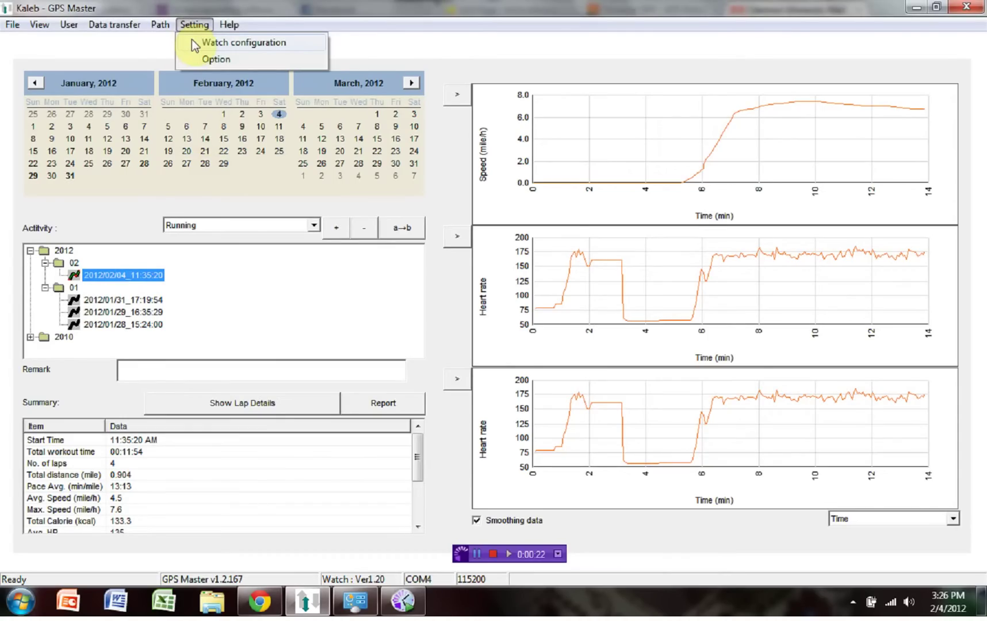
click(191, 39)
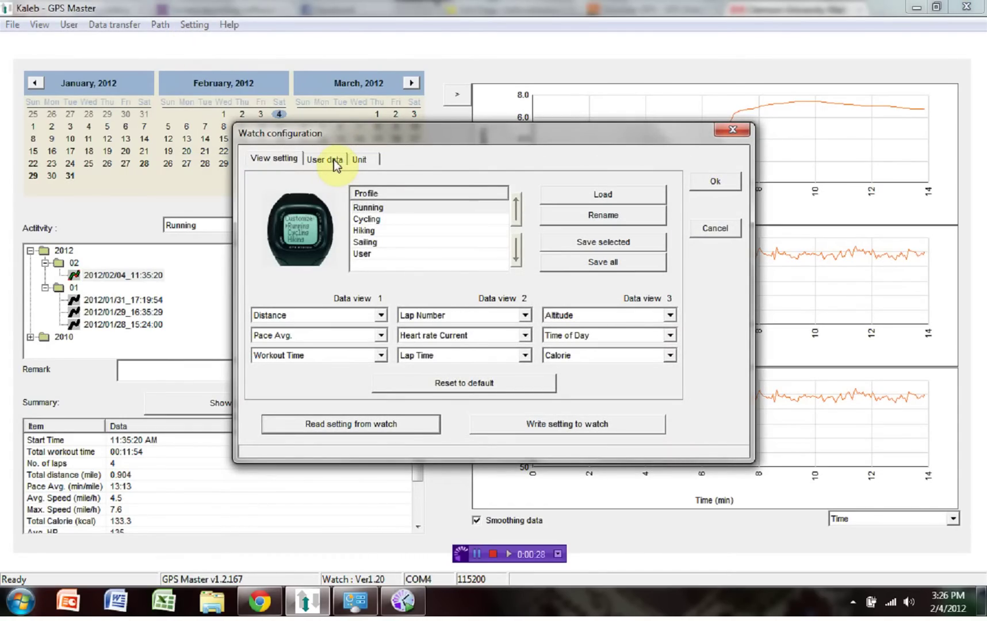
click(353, 160)
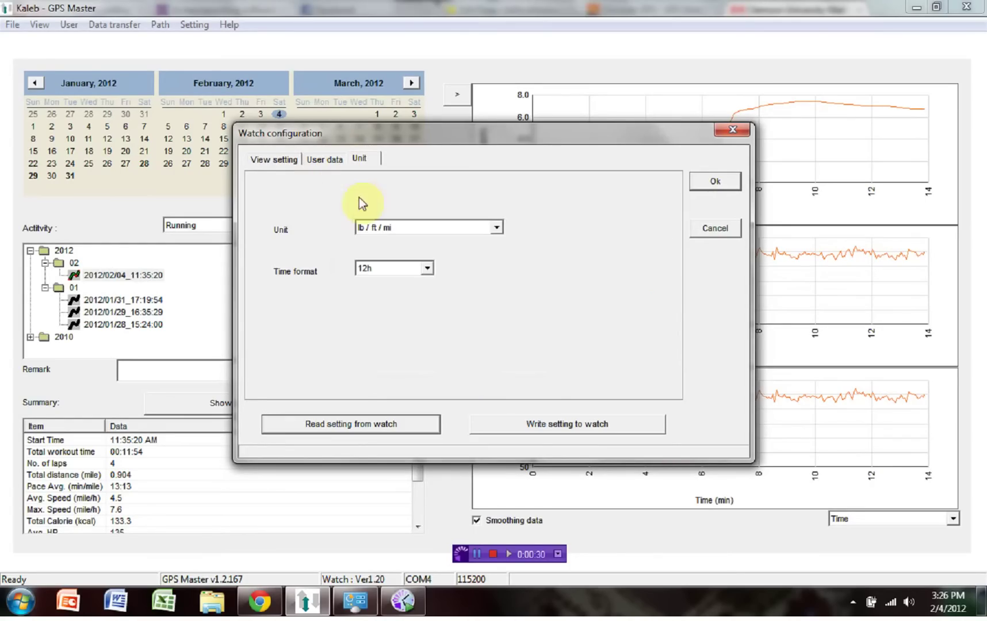
click(368, 227)
click(407, 270)
click(408, 272)
click(373, 321)
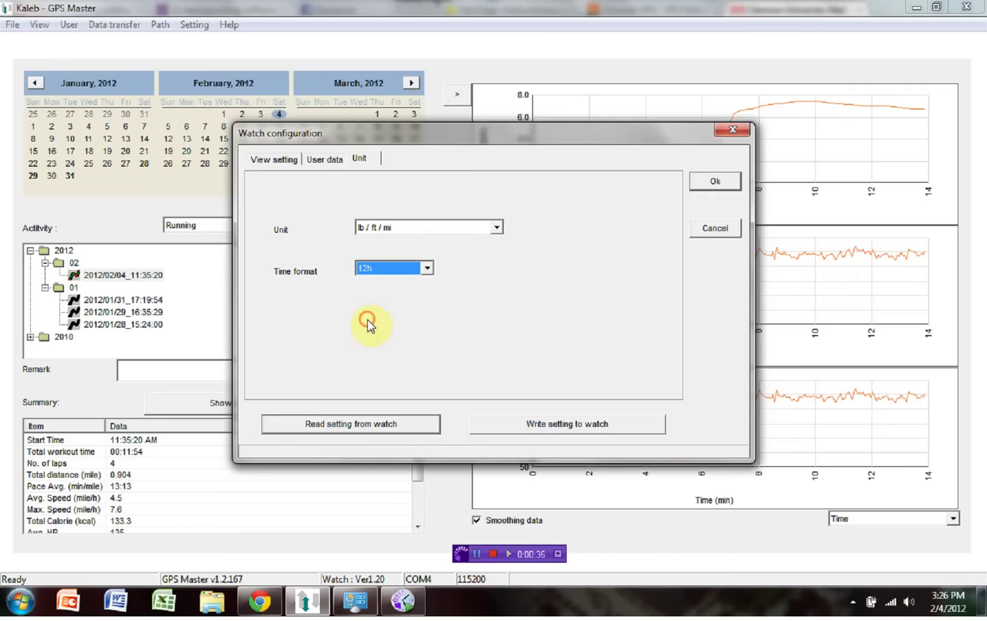
Review the User data tab, keep gender as Male, and return to the View setting tab
click(315, 161)
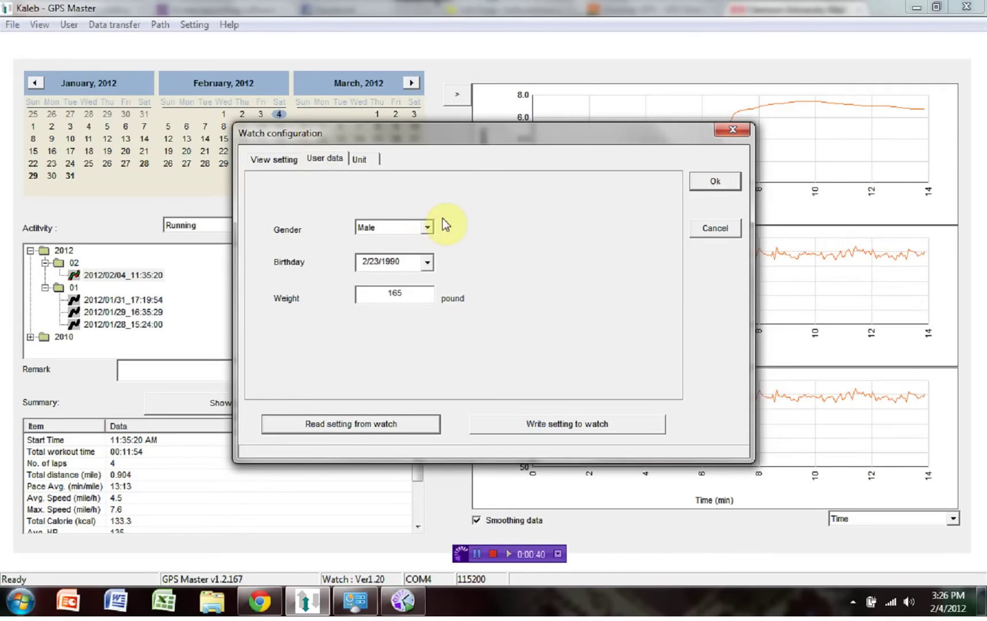
click(406, 229)
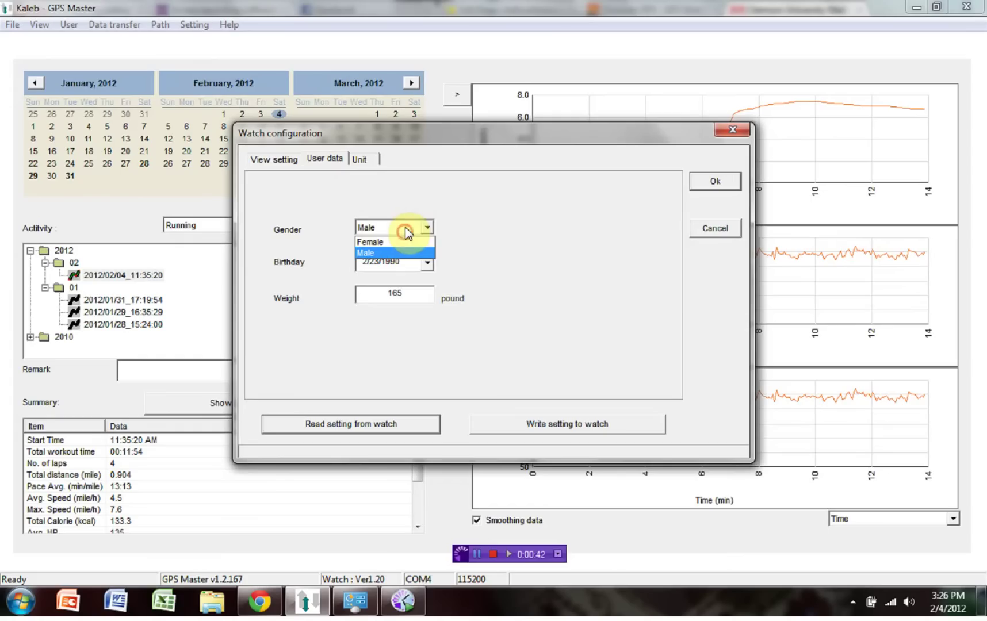
click(429, 267)
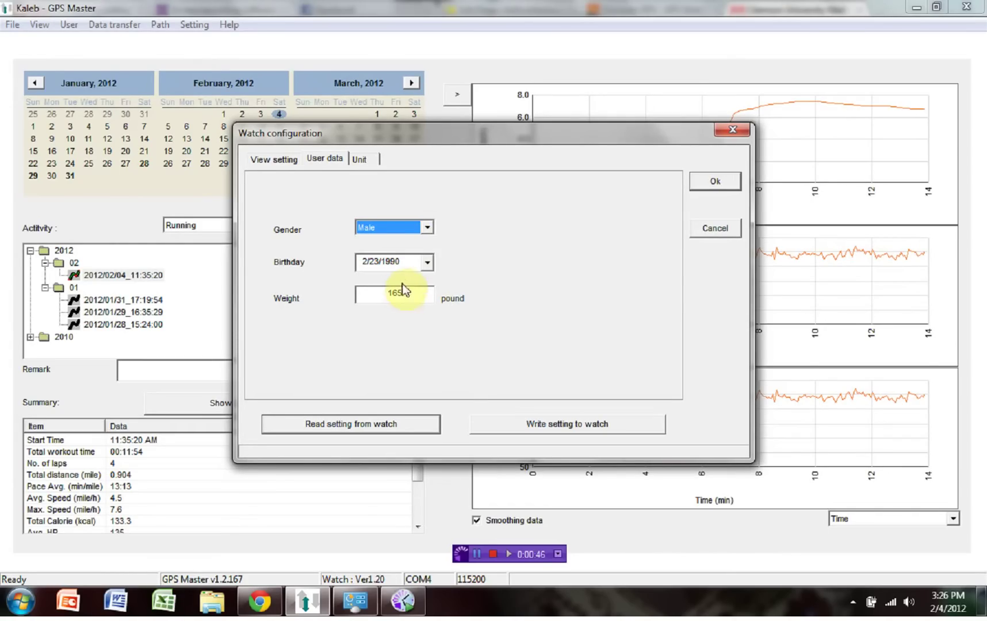
click(261, 158)
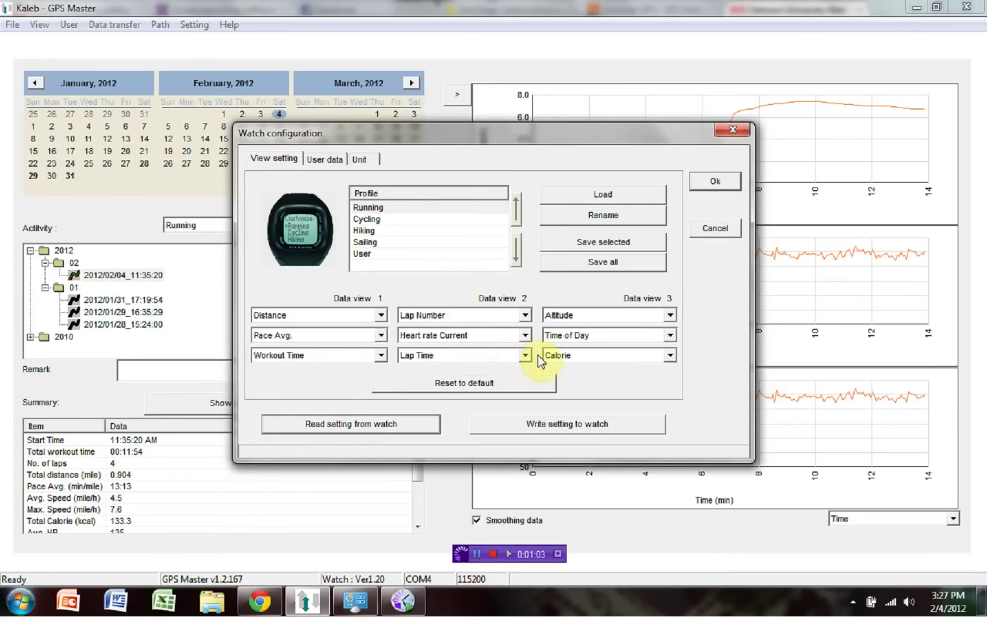
Compare the Cycling, Hiking, Sailing and User profiles' data views, ending on User
click(363, 221)
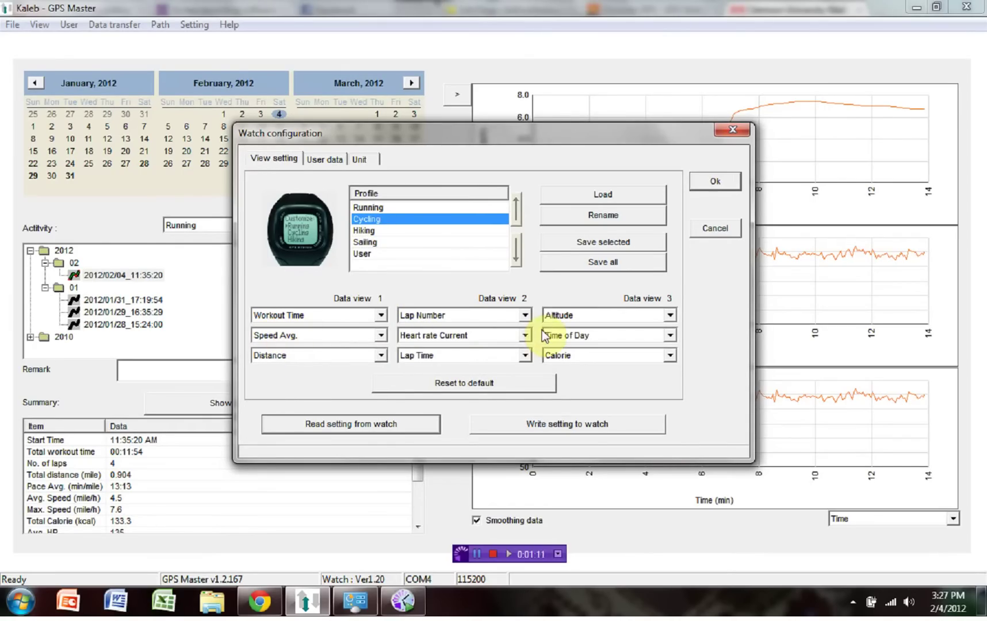
click(375, 231)
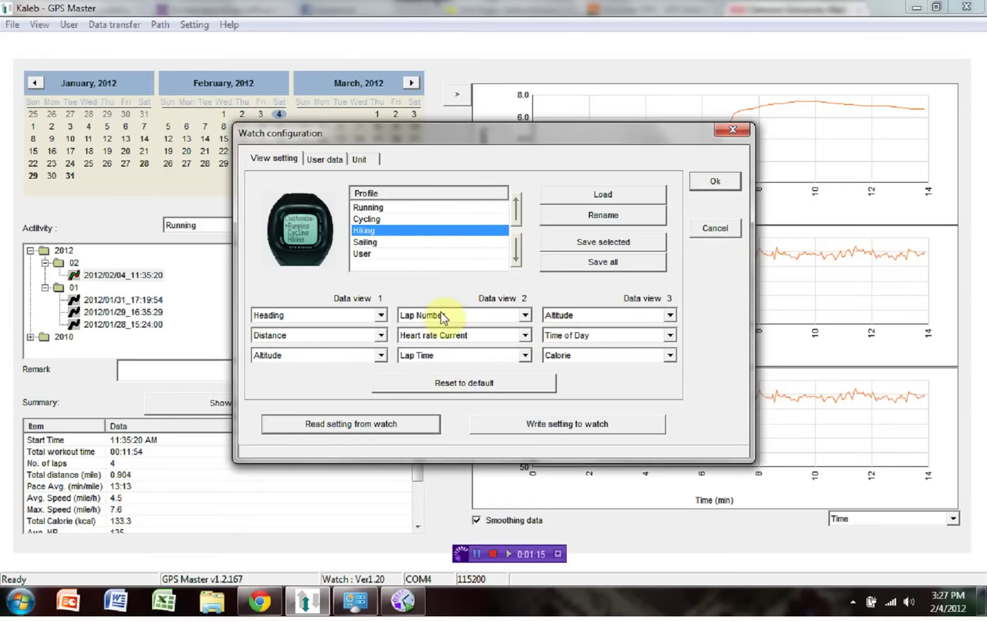
click(377, 244)
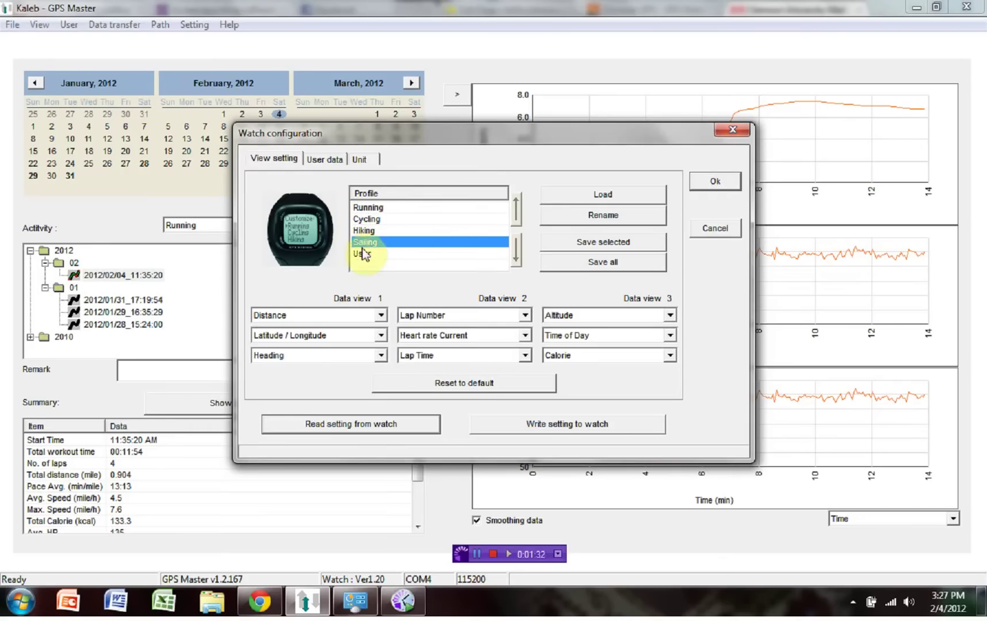
click(379, 253)
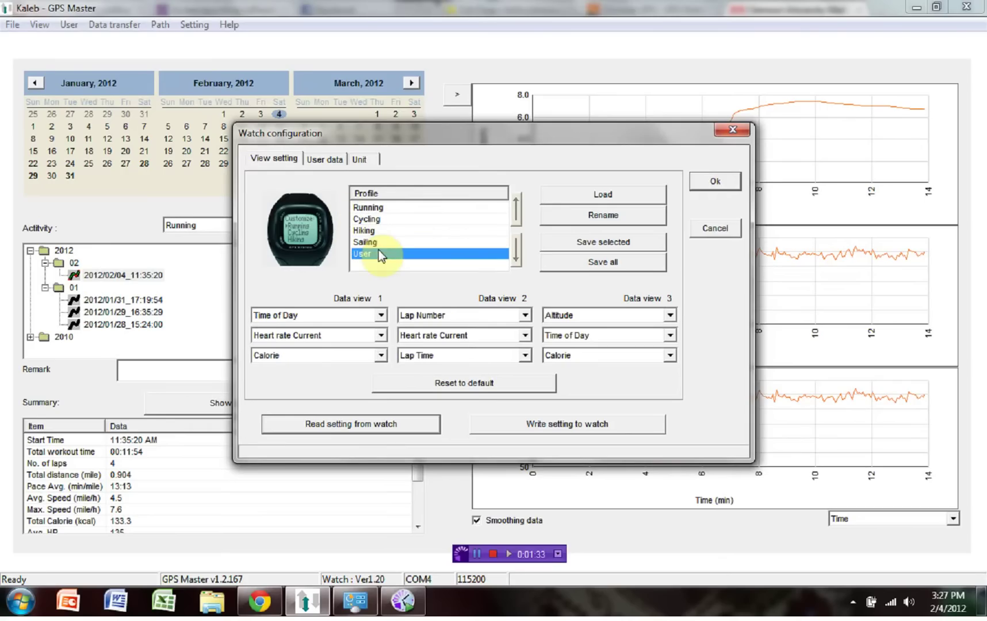
Cancel the watch configuration and go through the User menu to Data transfer
click(715, 229)
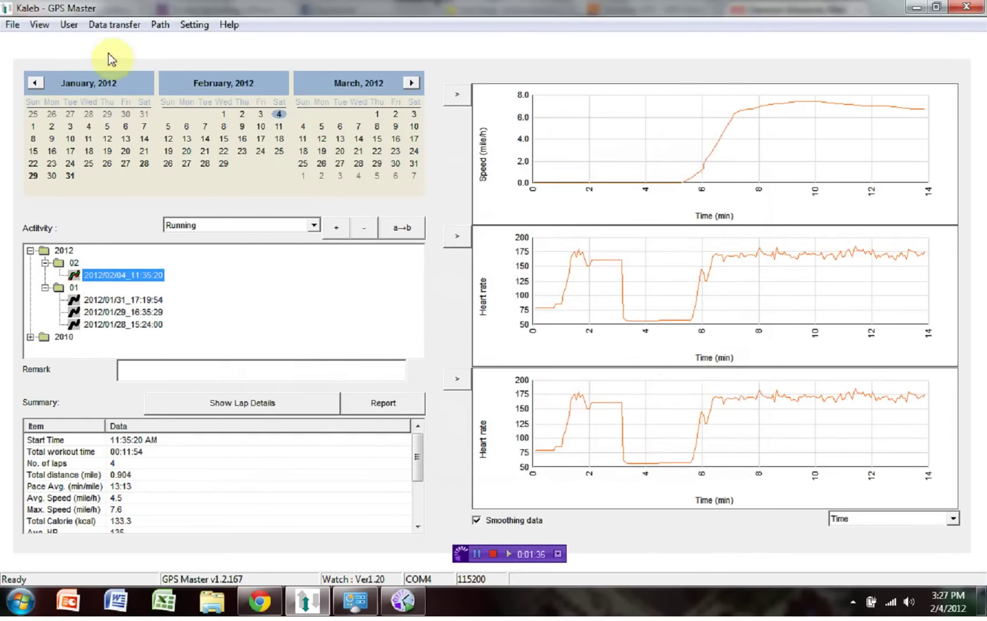
click(69, 25)
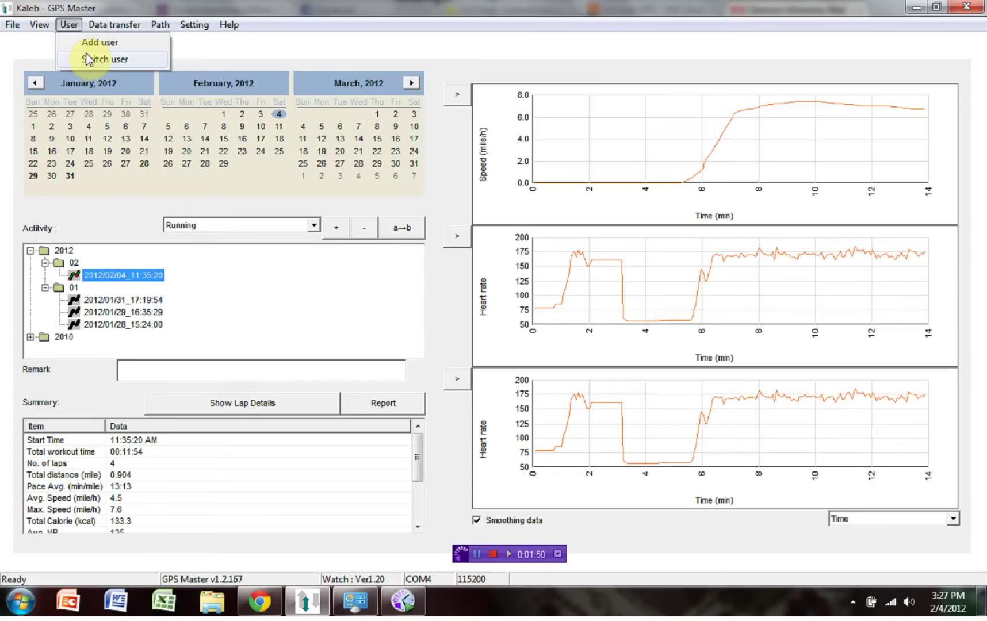
mouse_move(94, 32)
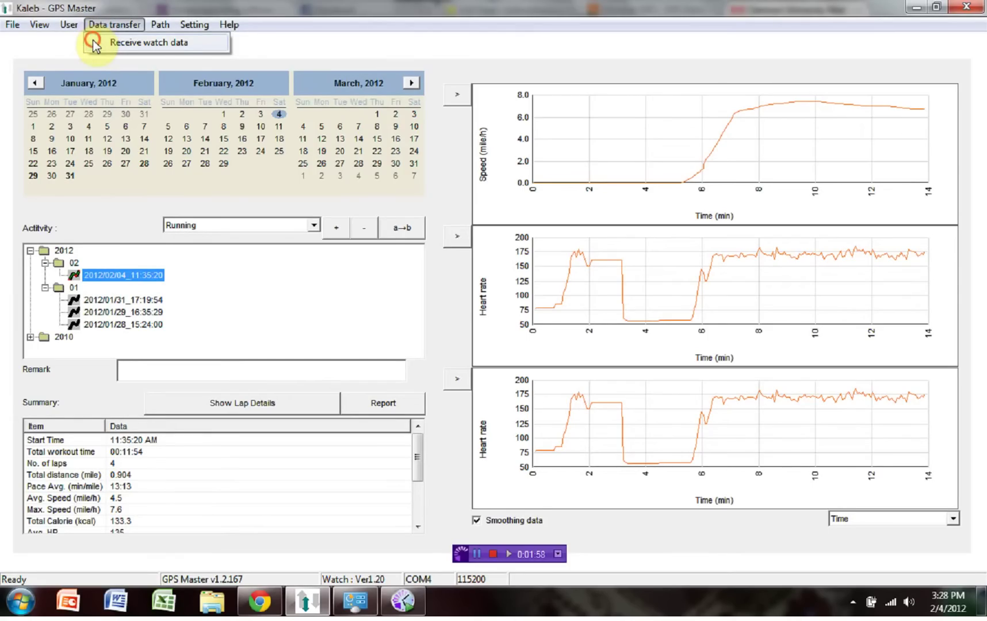
Receive watch data and dismiss the 'No data in watch' message
click(92, 41)
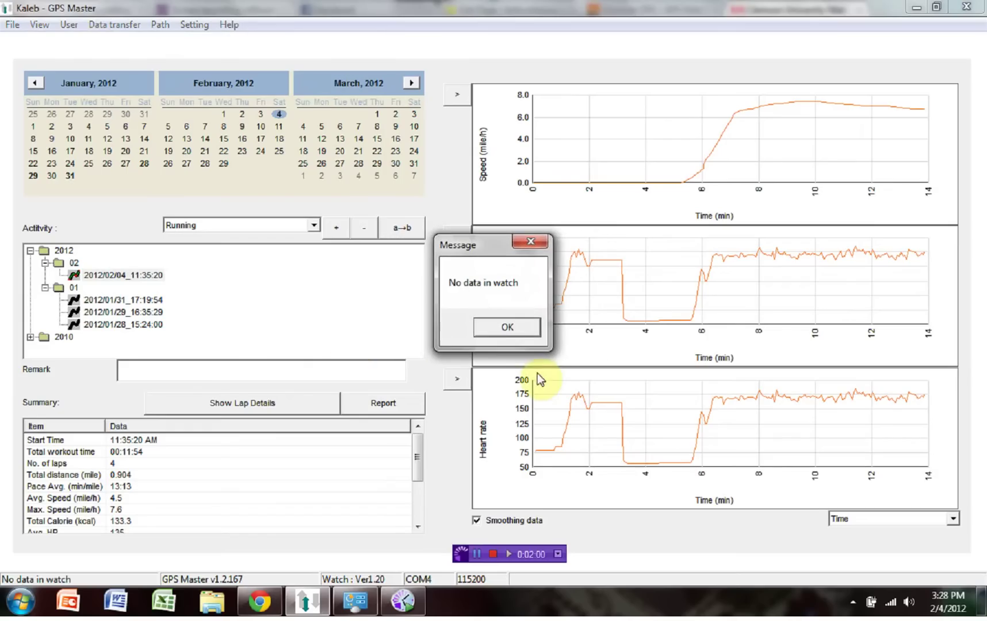
click(501, 333)
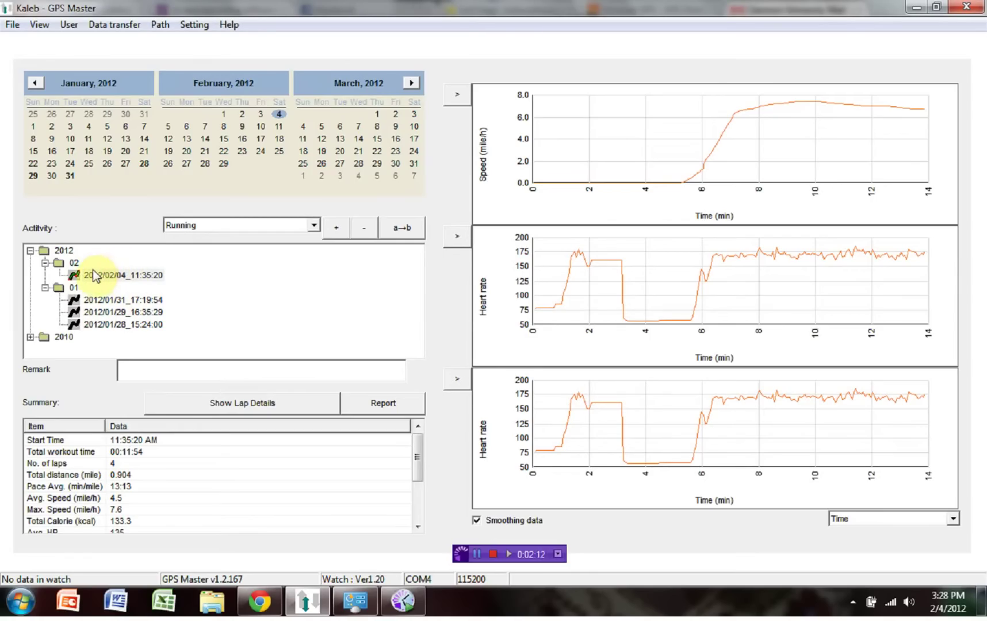
click(138, 275)
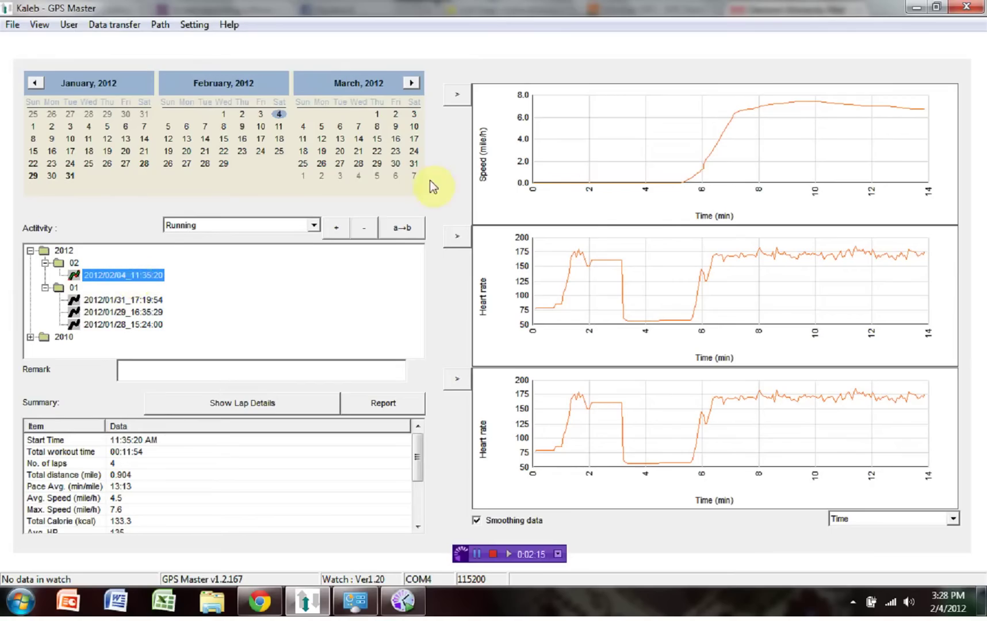
click(136, 299)
click(132, 313)
click(132, 325)
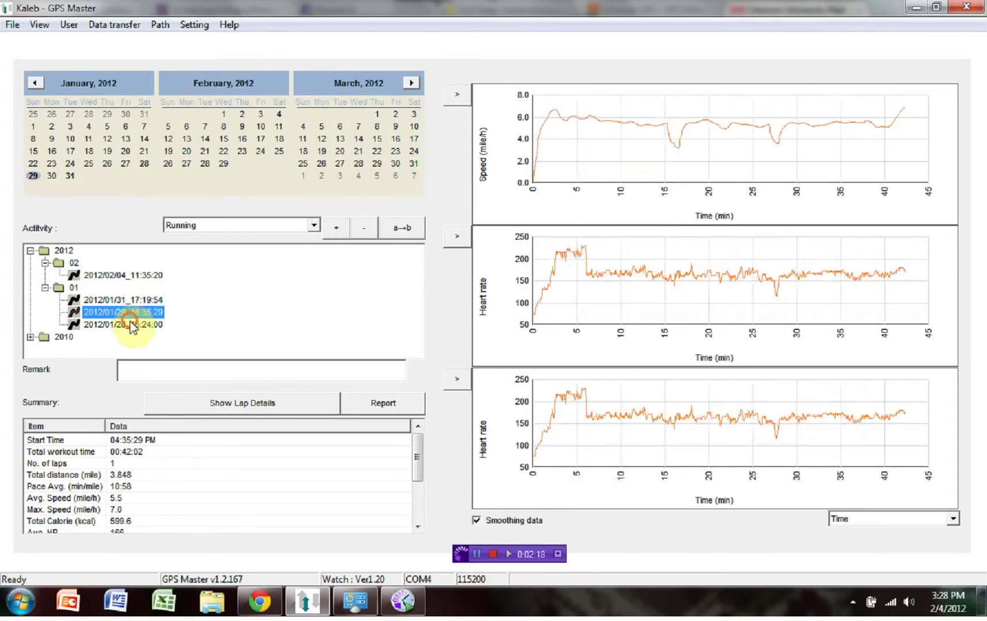
click(141, 276)
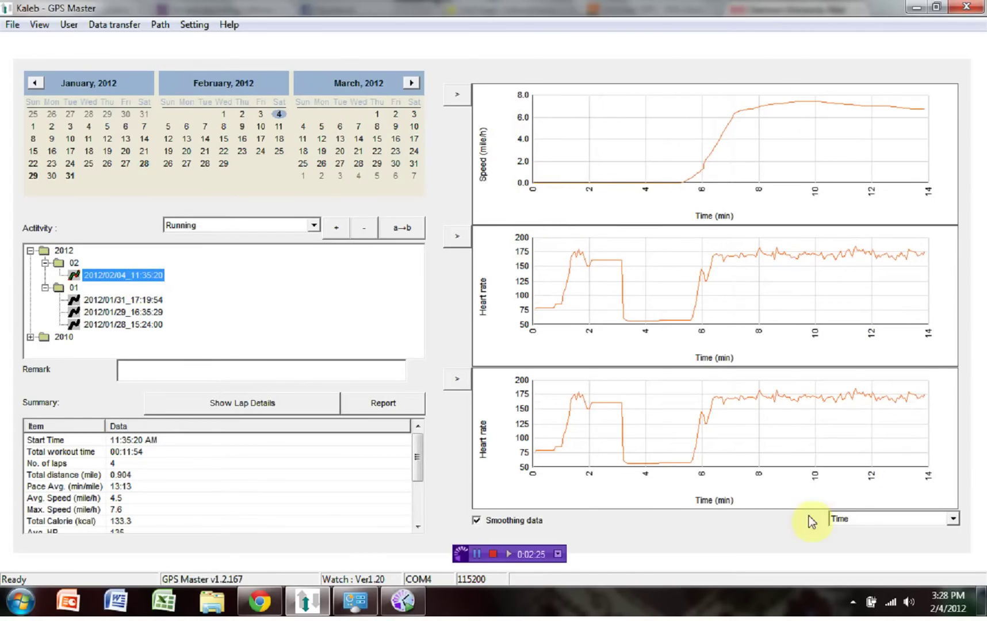
click(840, 520)
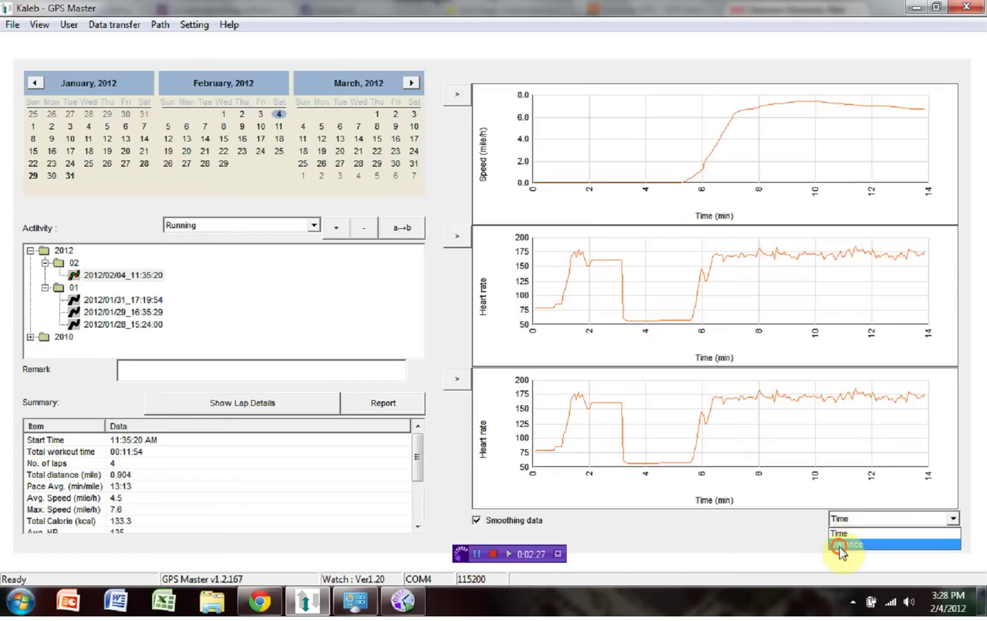
click(840, 543)
click(839, 519)
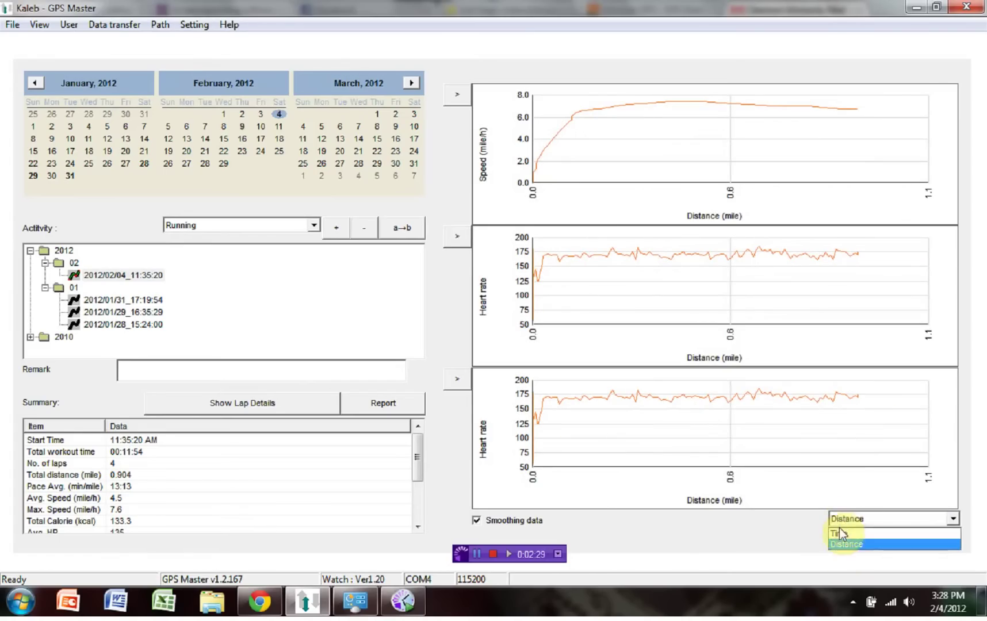
click(839, 530)
click(459, 96)
click(465, 117)
click(458, 101)
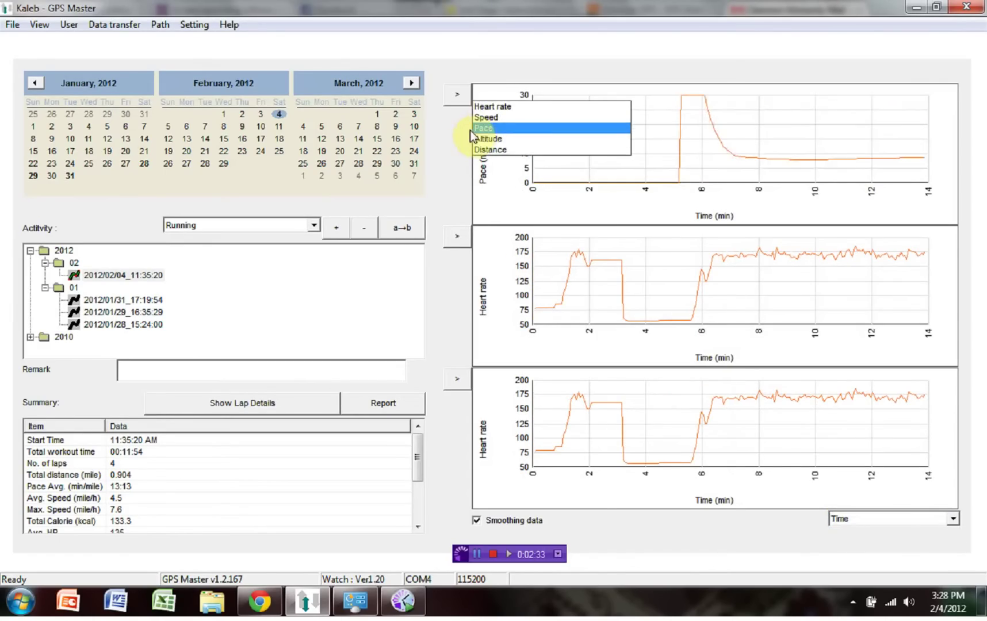
click(479, 139)
click(458, 102)
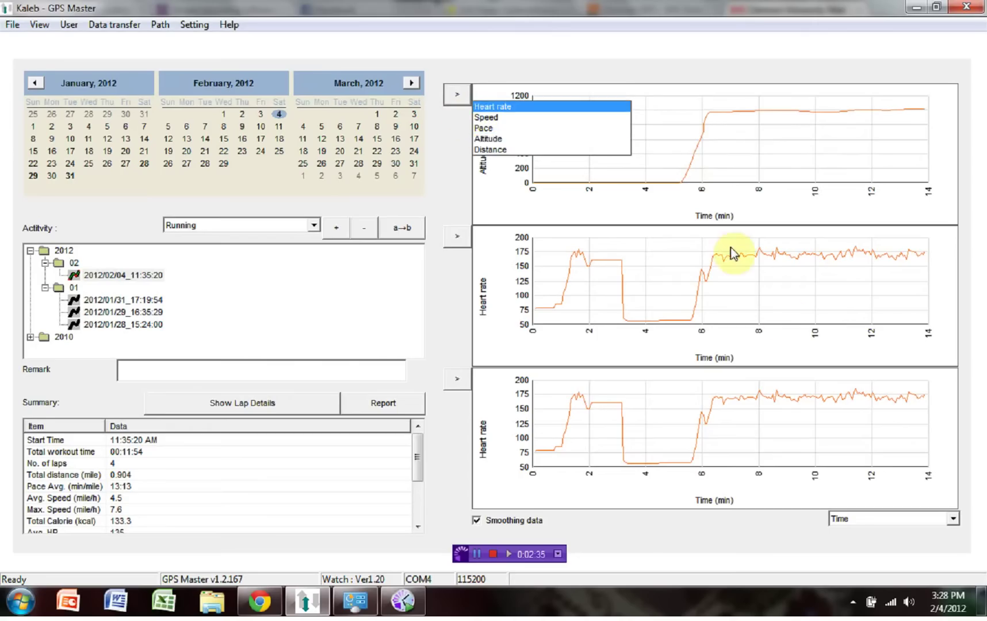
click(558, 106)
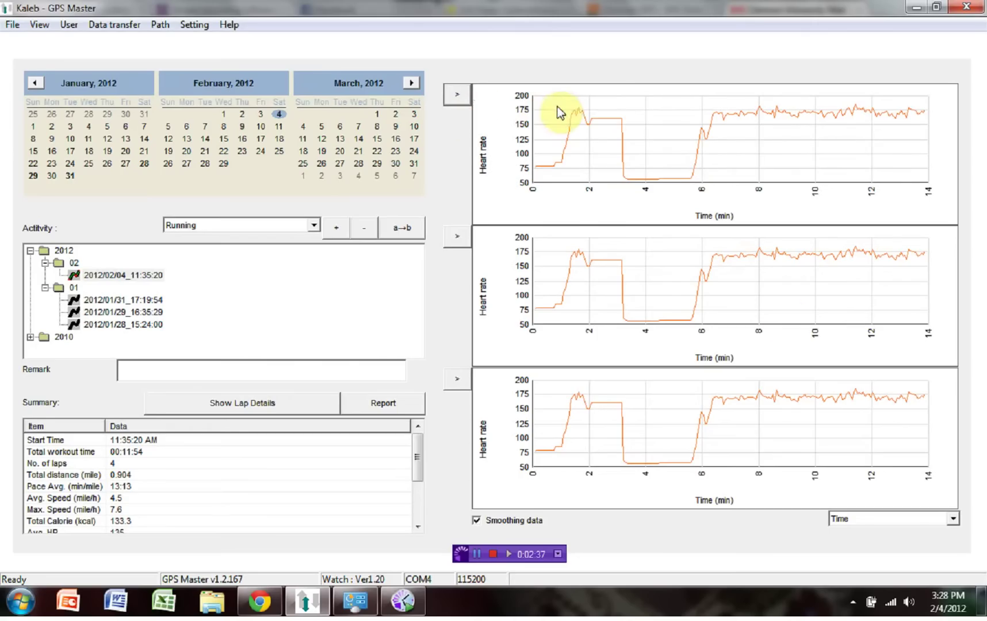
click(474, 99)
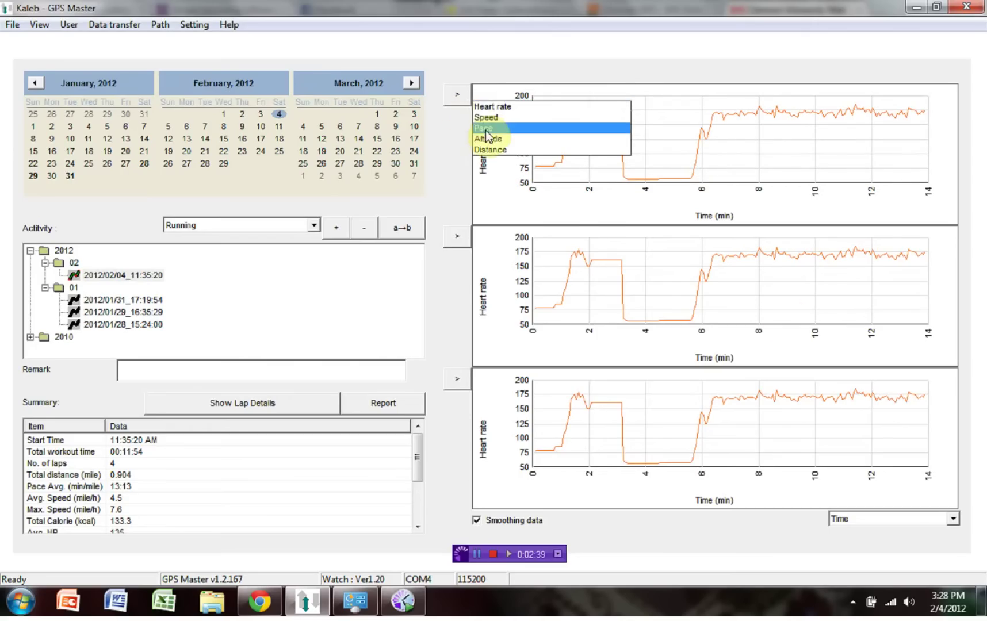
click(491, 117)
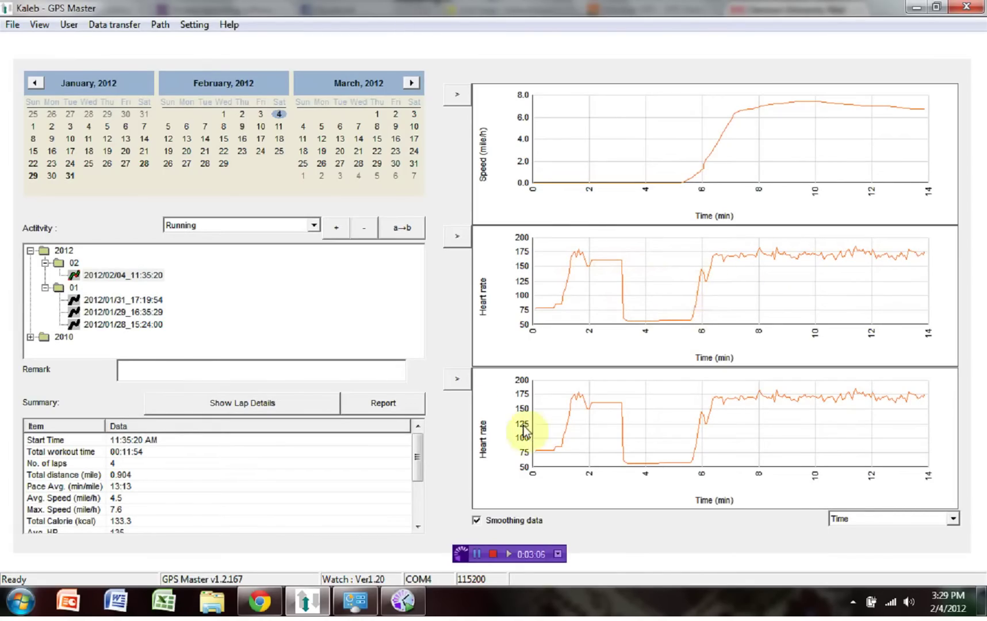
Show Pace in the third chart and scroll the Summary list to the top
click(468, 382)
click(482, 412)
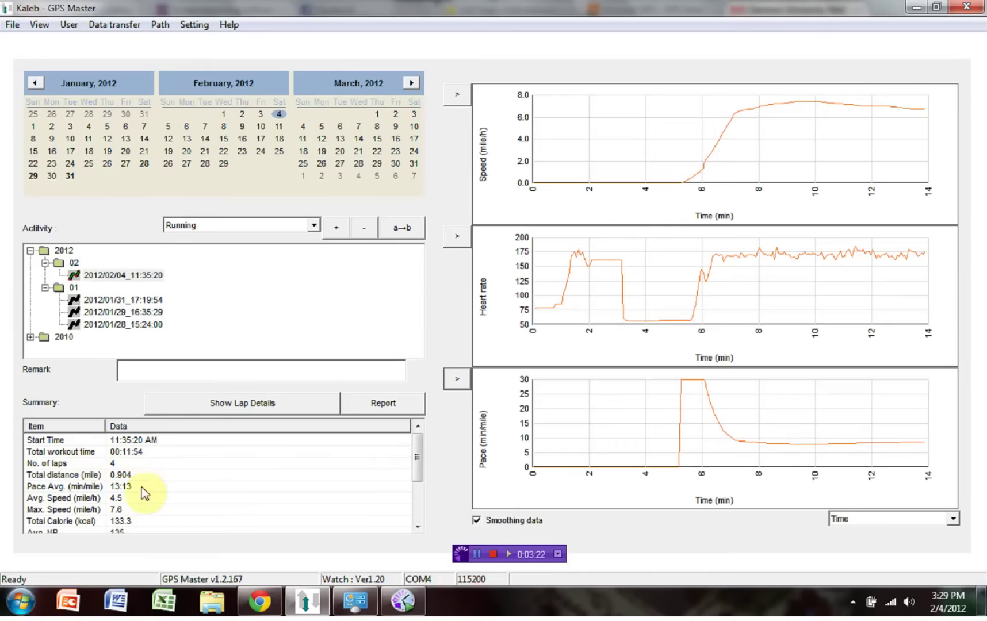
click(417, 528)
click(417, 528)
click(417, 528)
click(417, 528)
click(418, 528)
click(417, 528)
drag(414, 502, 416, 426)
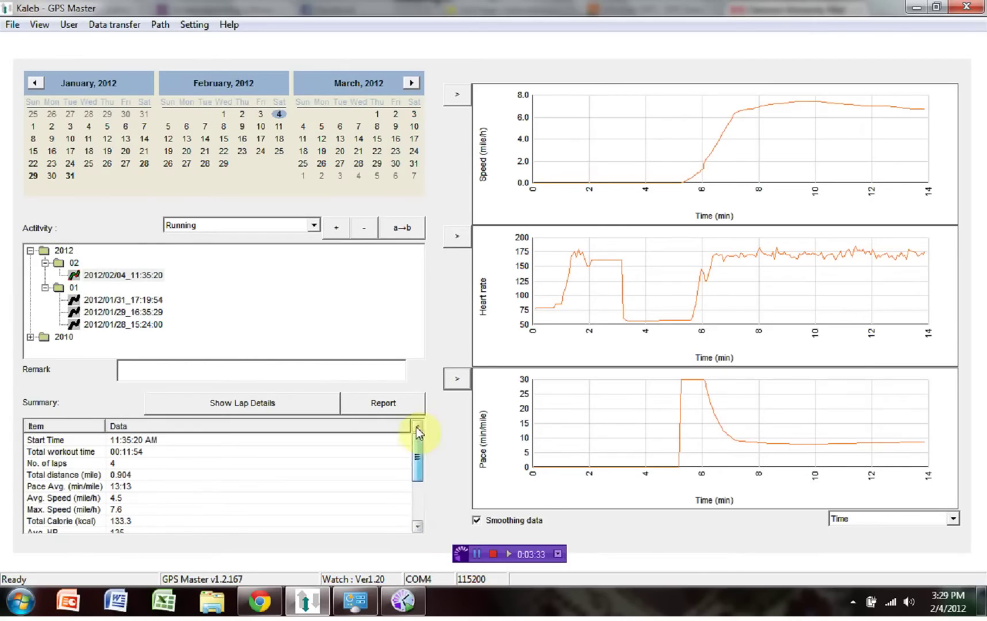
View the four-lap details table for the 2012/02/04 run, then close it with Ok
click(316, 411)
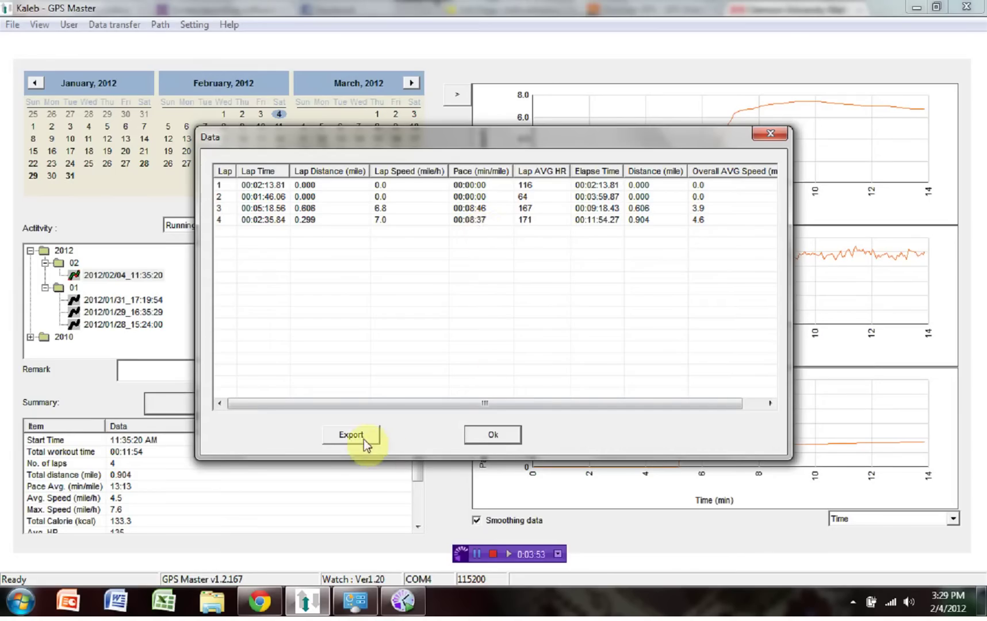
click(491, 435)
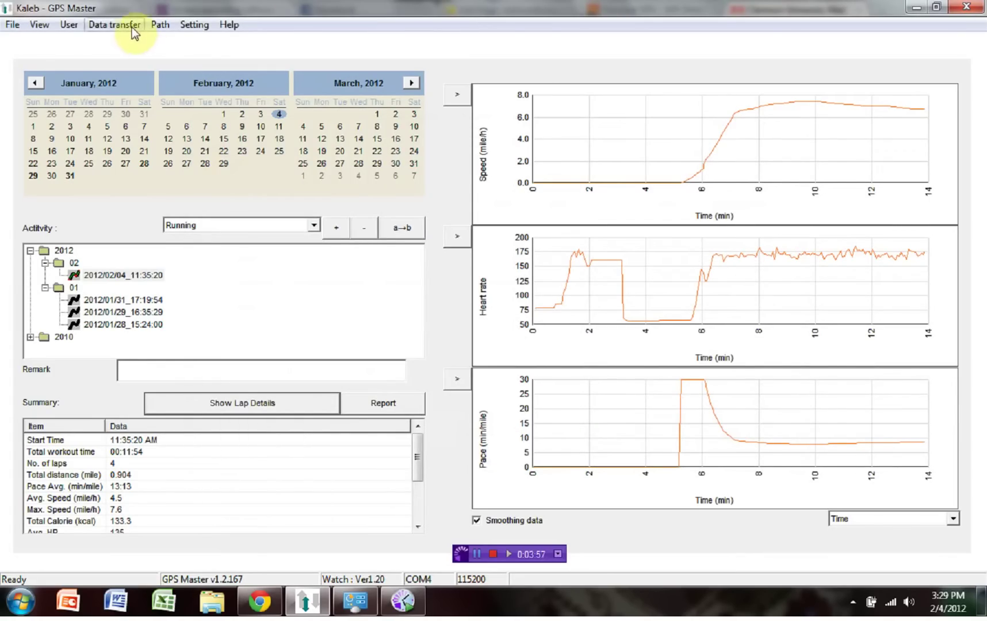
Open the Path Manager showing the saved 'greeneville to greenville' path
click(155, 25)
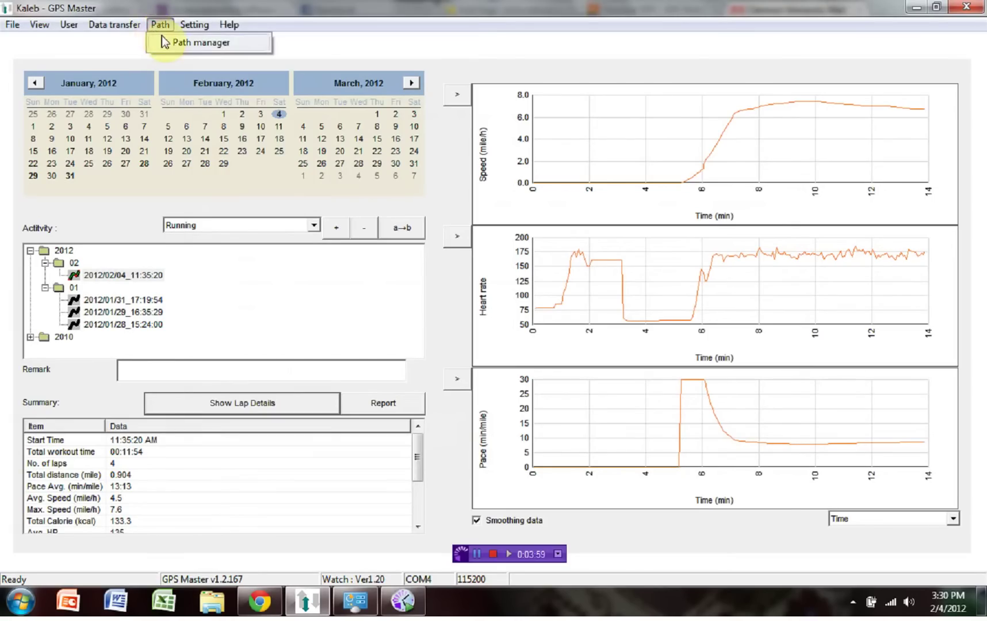
click(162, 37)
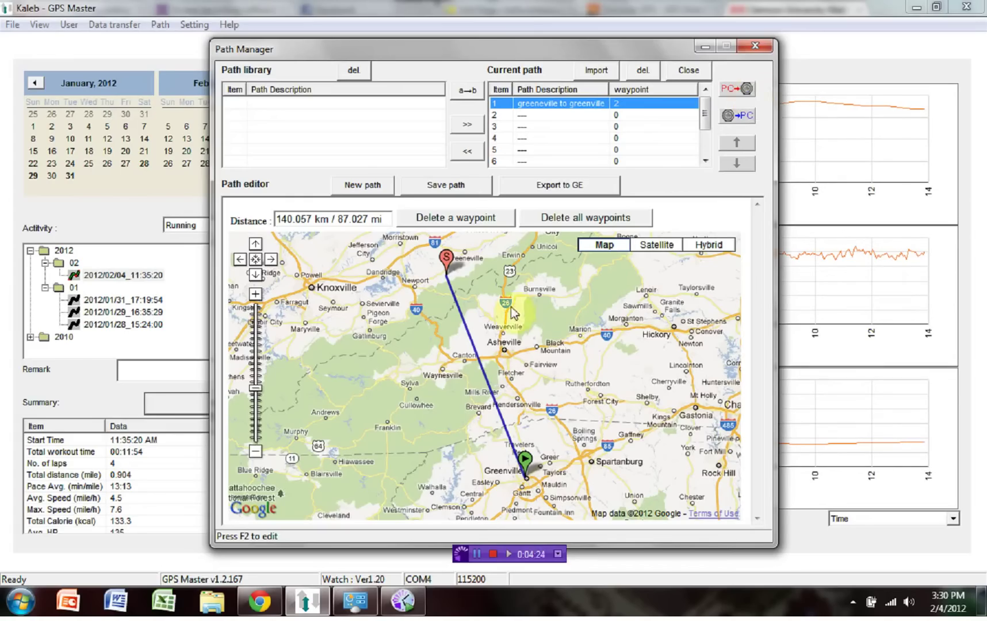
Start a new path, zoom in, pan toward Avery Creek, and switch to satellite imagery
click(369, 186)
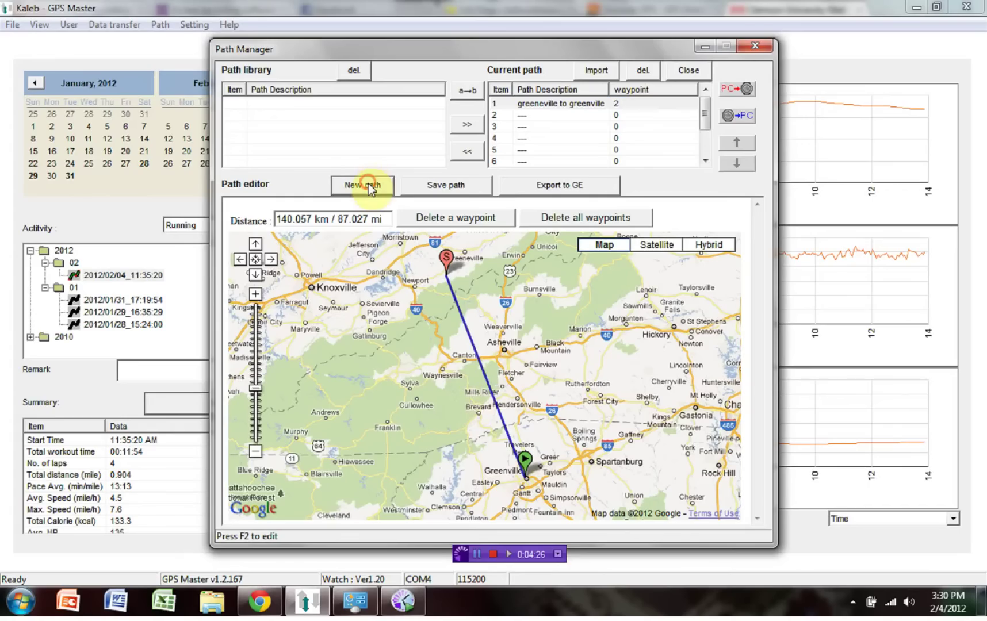
click(255, 296)
click(255, 295)
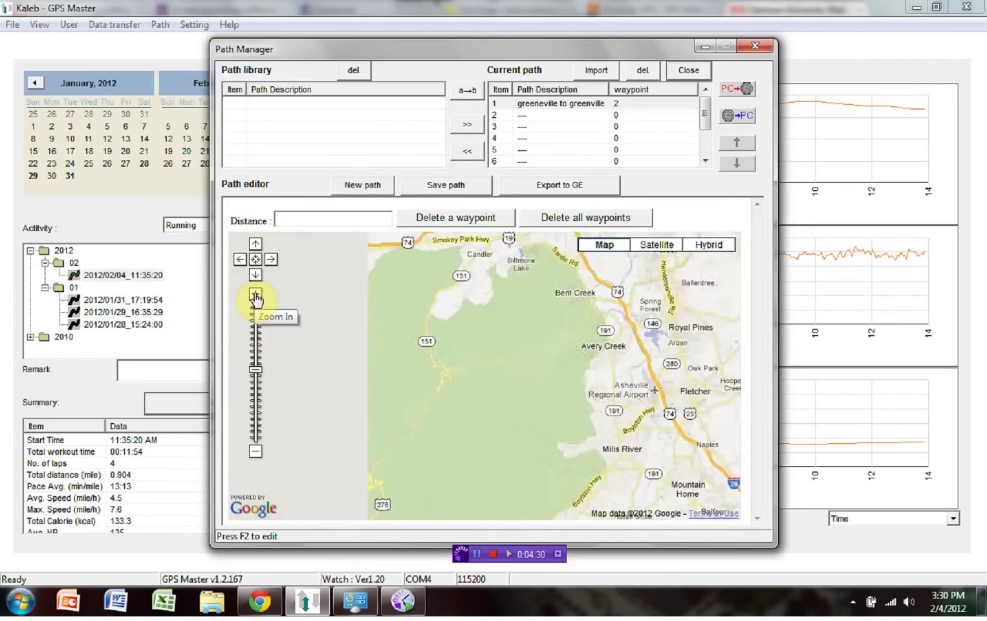
click(256, 295)
click(445, 436)
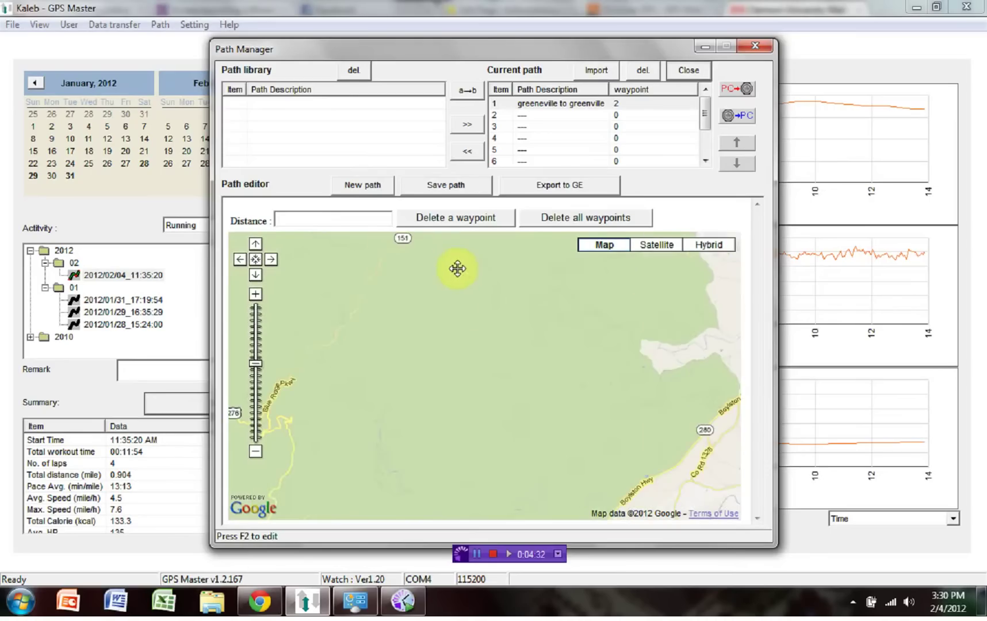
drag(450, 460, 392, 491)
click(402, 478)
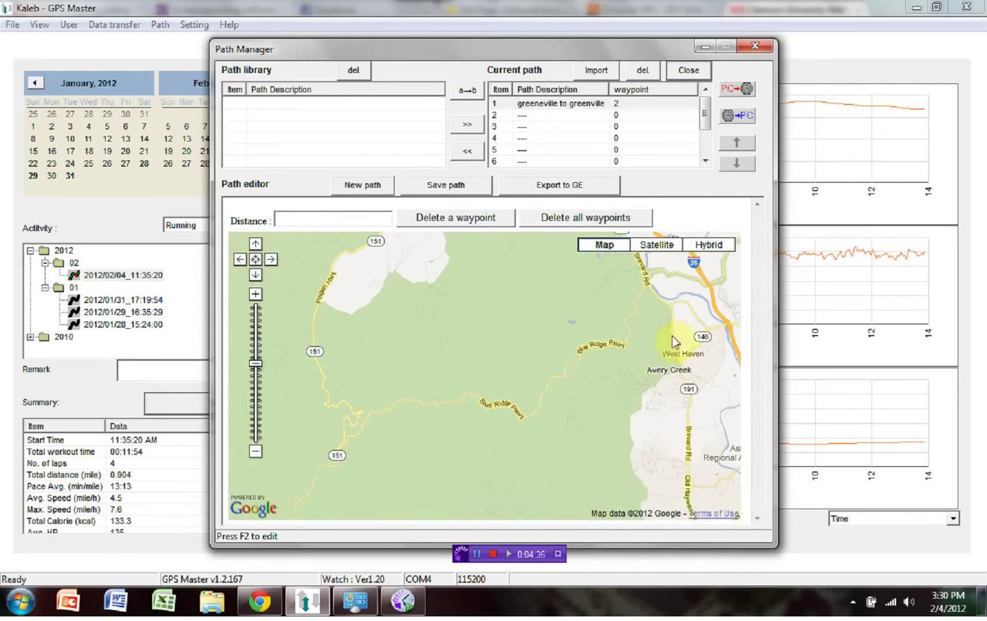
click(648, 247)
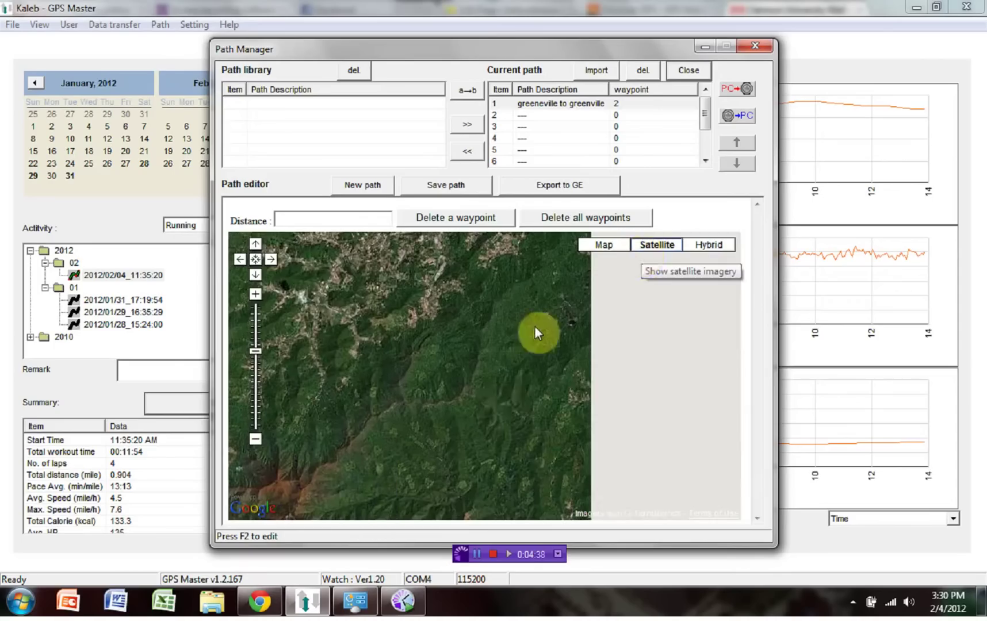
Place waypoints running northeast until the path measures 10.947 km / 6.802 mi
click(503, 383)
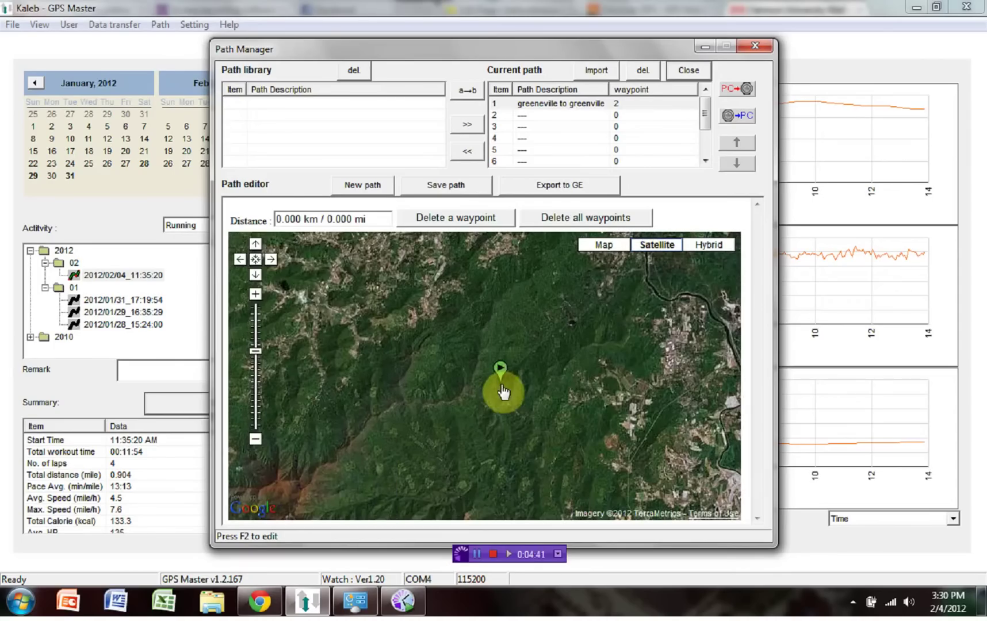
click(568, 321)
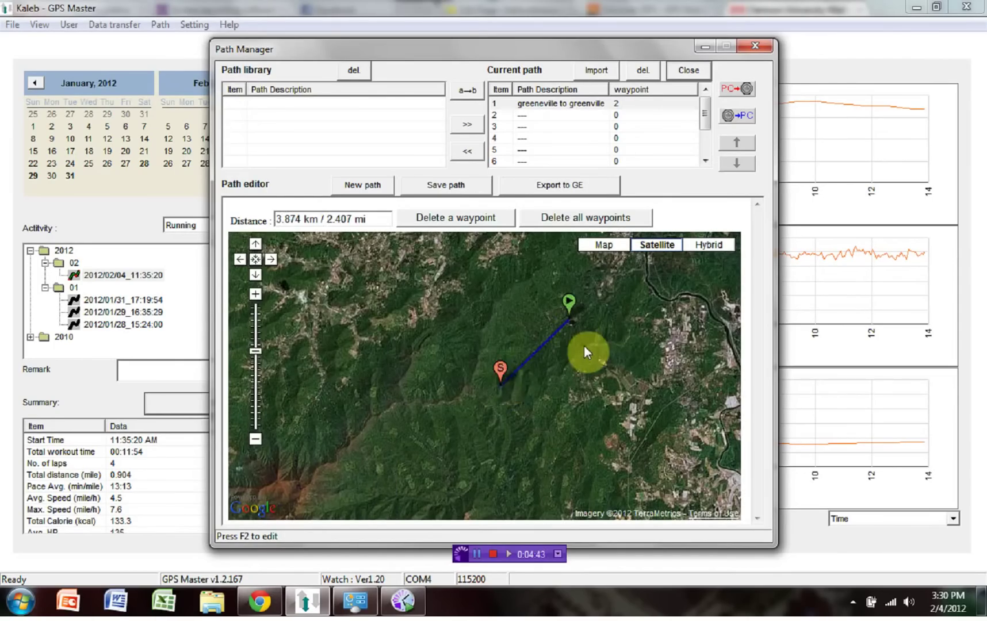
click(642, 274)
click(656, 295)
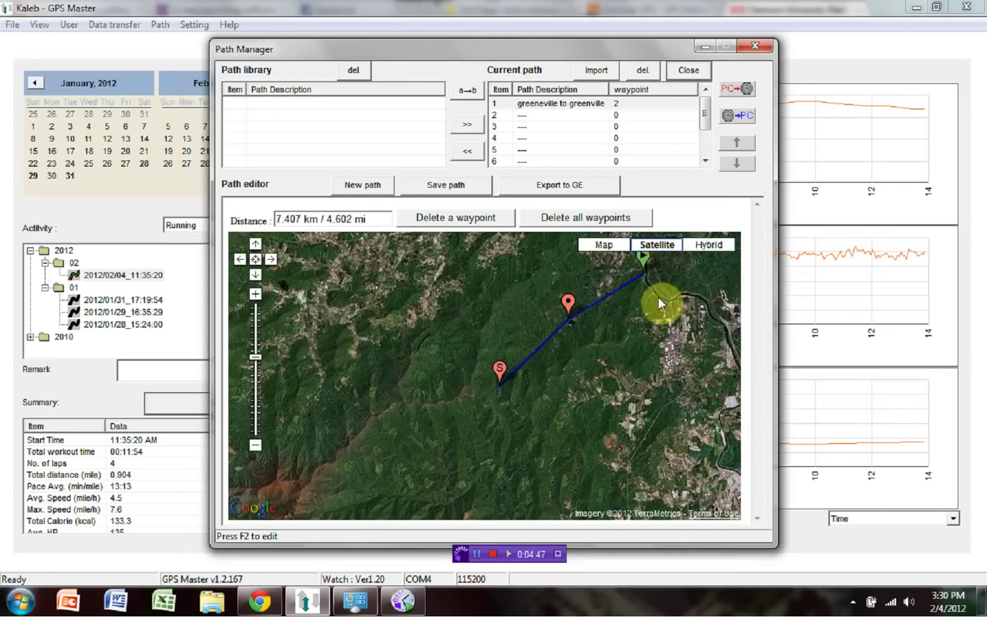
click(677, 301)
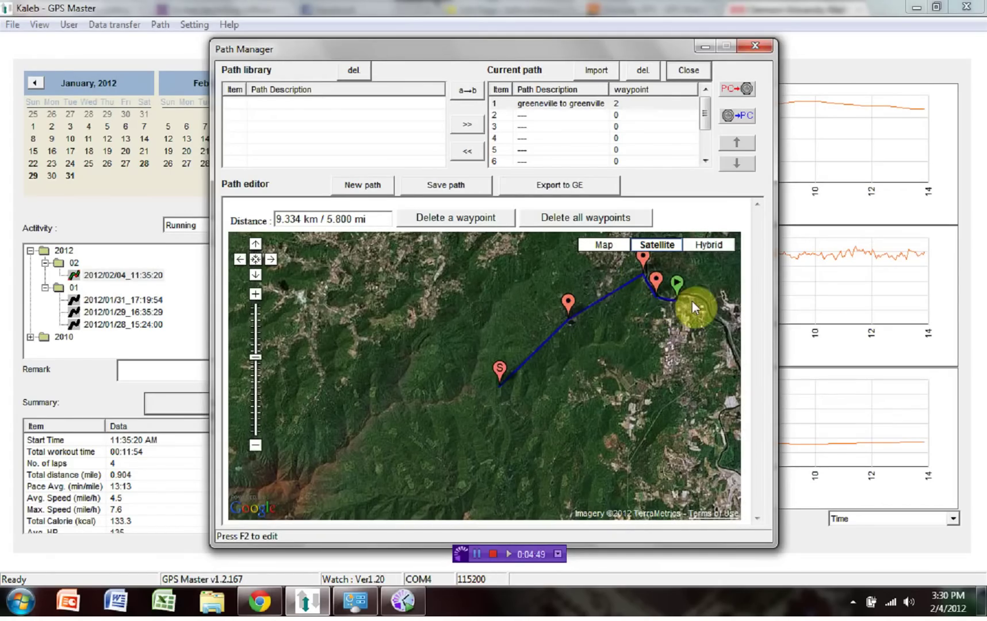
click(693, 299)
click(705, 305)
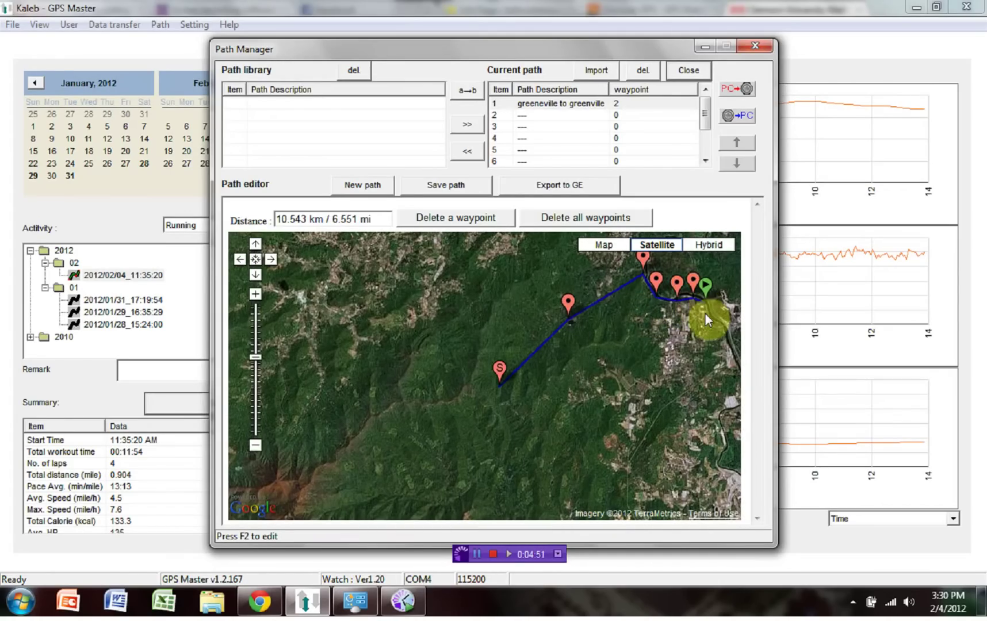
Save the new path with description 'example for review' and close the Path Manager
click(430, 184)
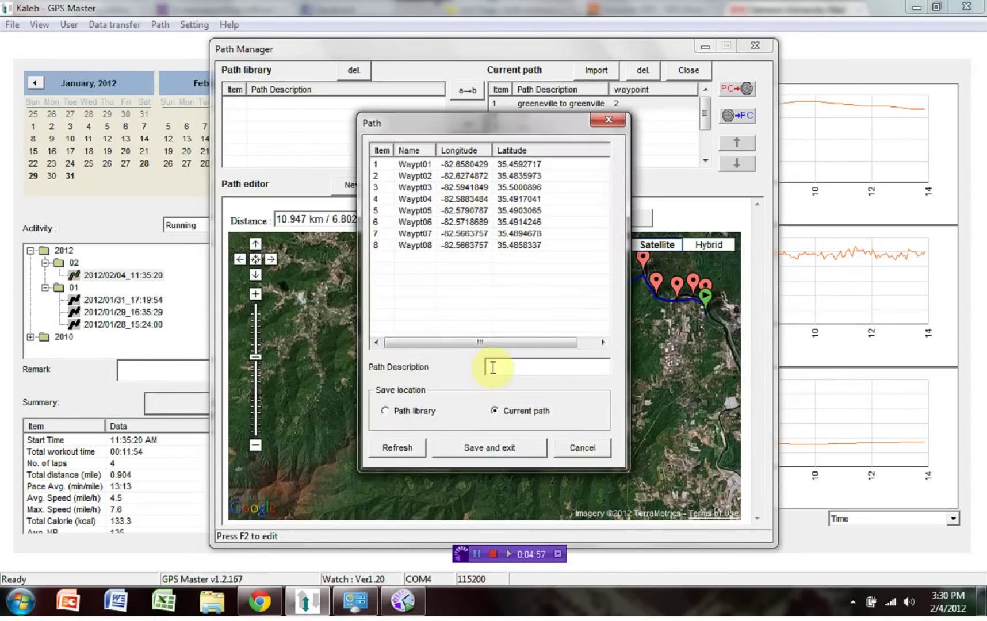
text(example for review)
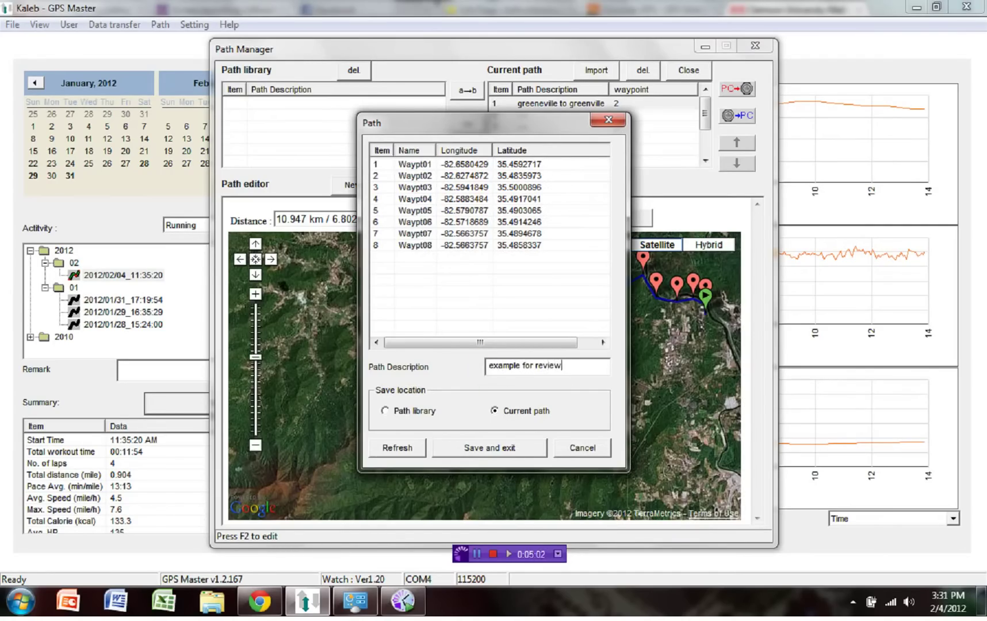
click(513, 450)
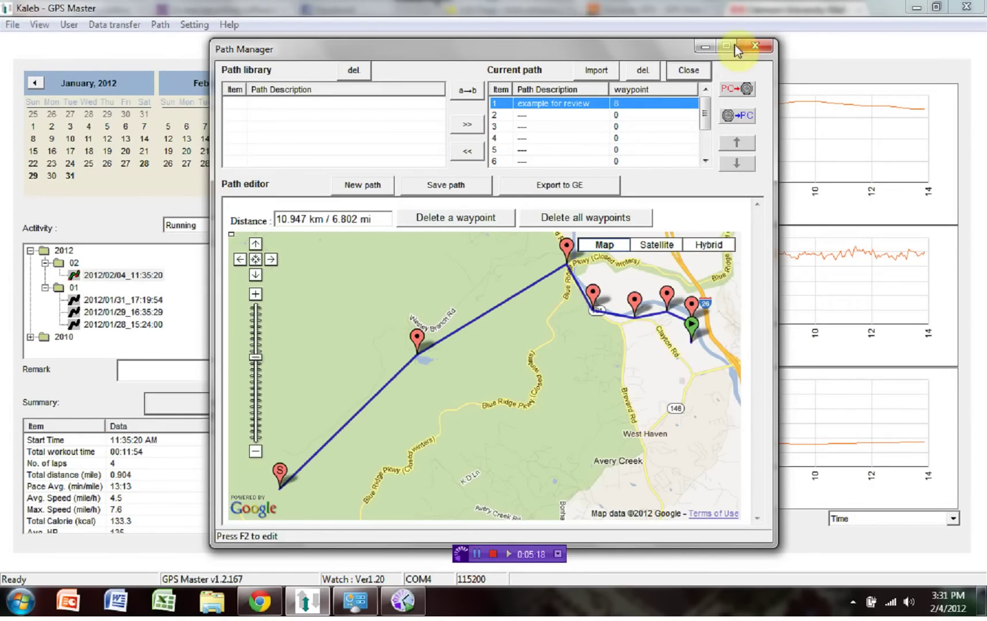
click(756, 46)
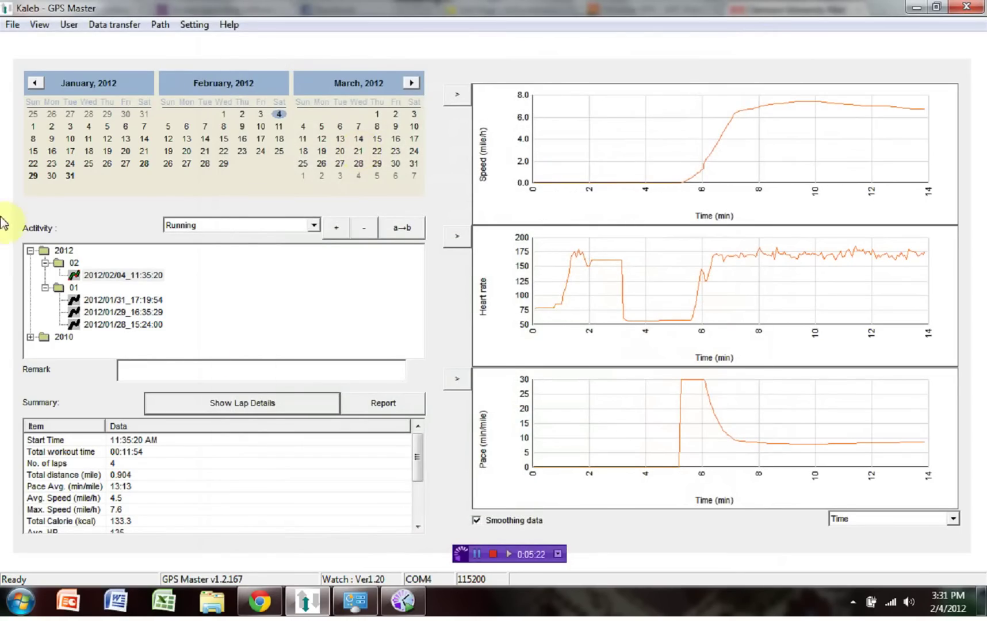
Select the 2012/02/04_11:35:20 run and display it in Google Earth
click(194, 322)
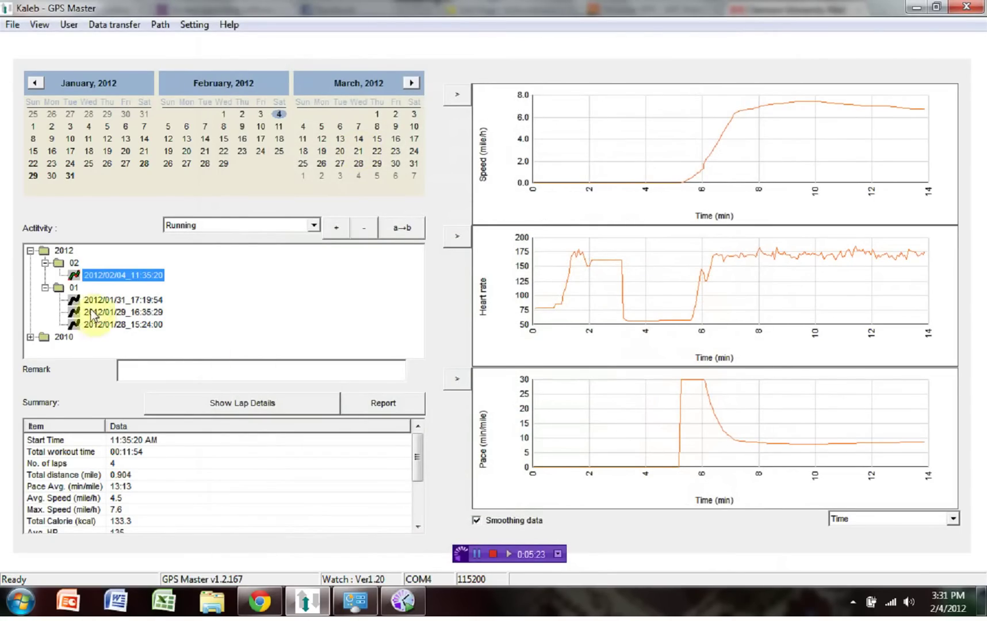
click(73, 275)
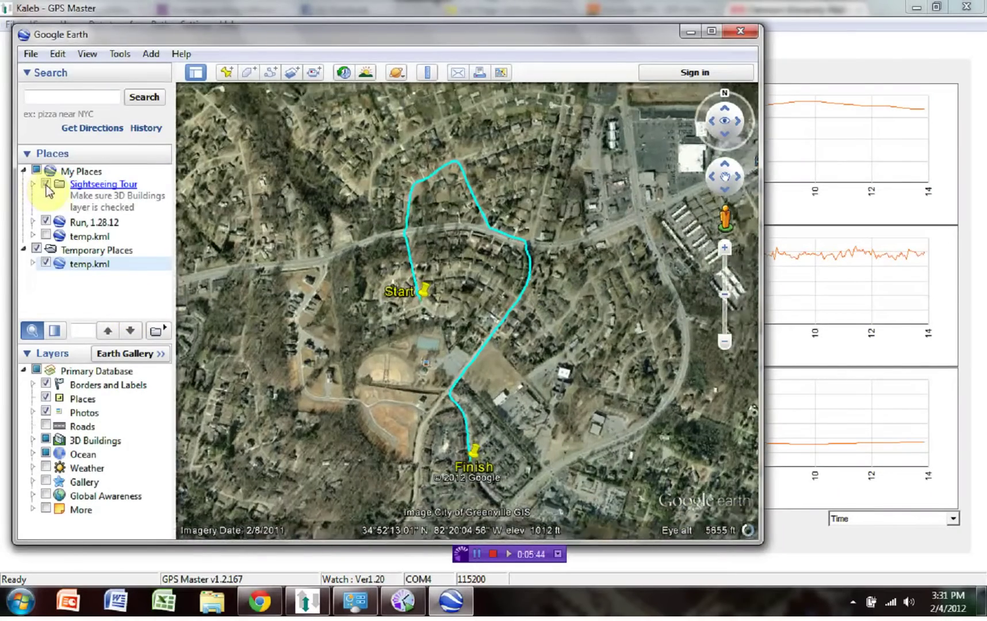
Hide Sightseeing Tour and temp.kml, then show and fly to only the Run, 1.28.12 track
click(46, 185)
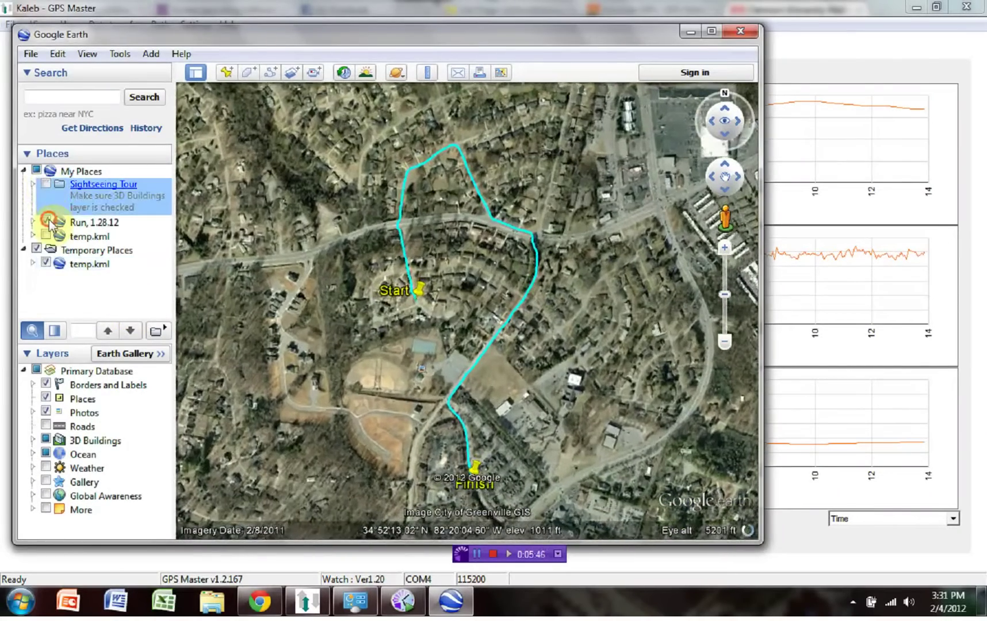
click(46, 222)
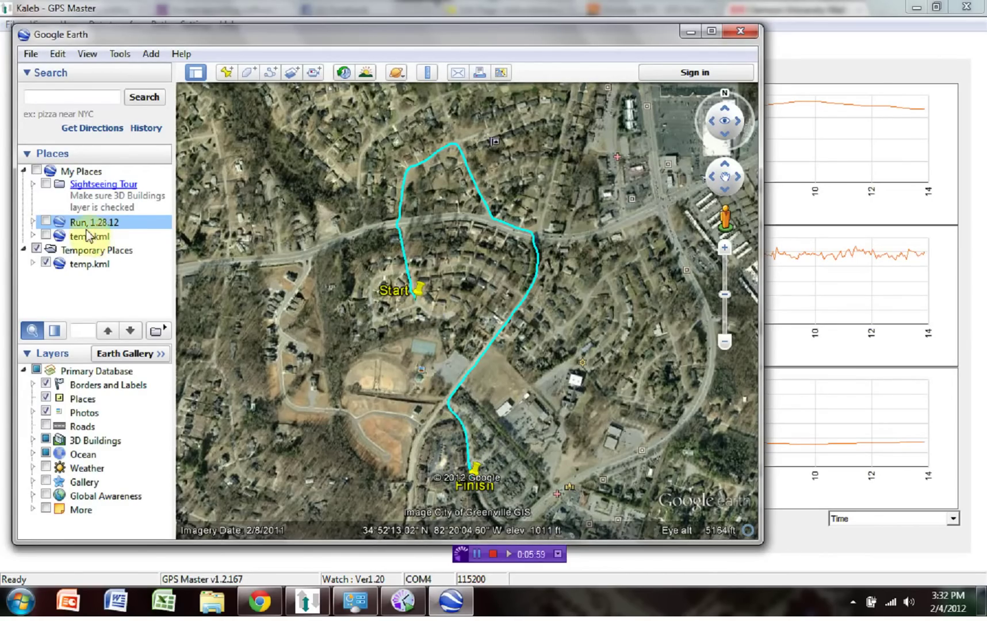
click(46, 260)
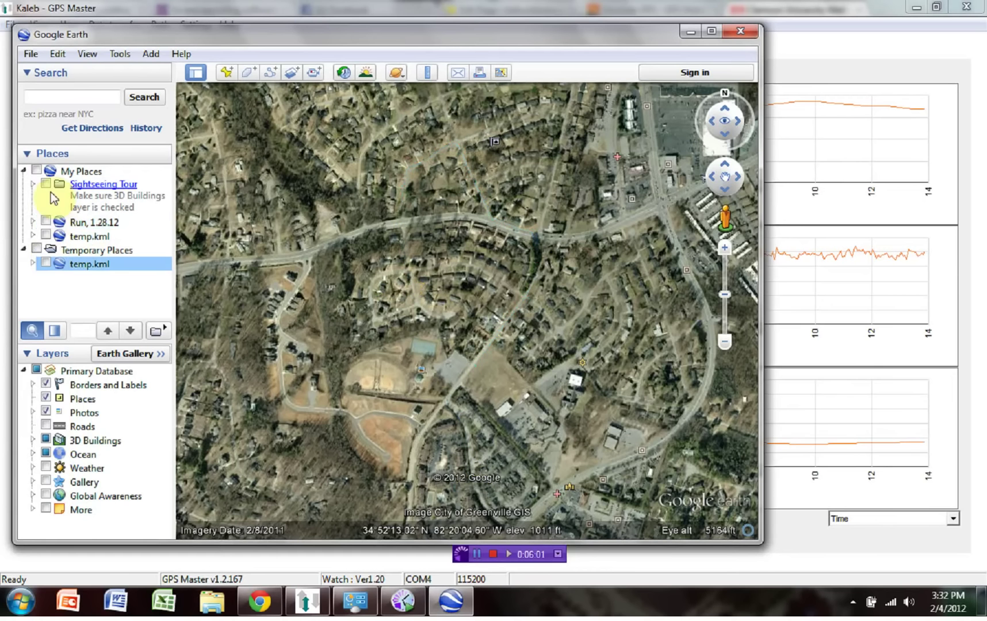
click(46, 222)
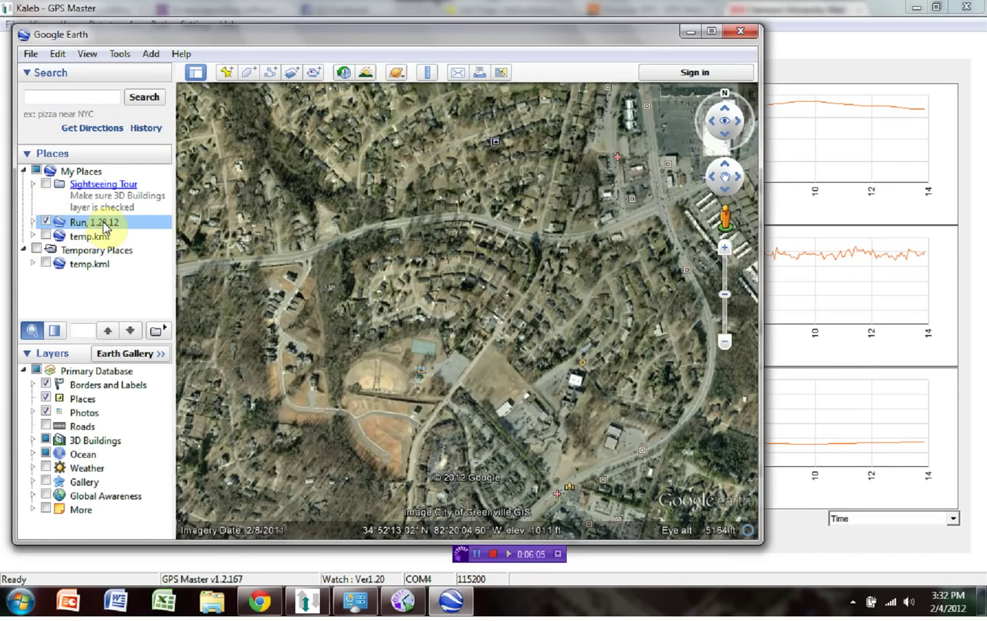
double_click(104, 222)
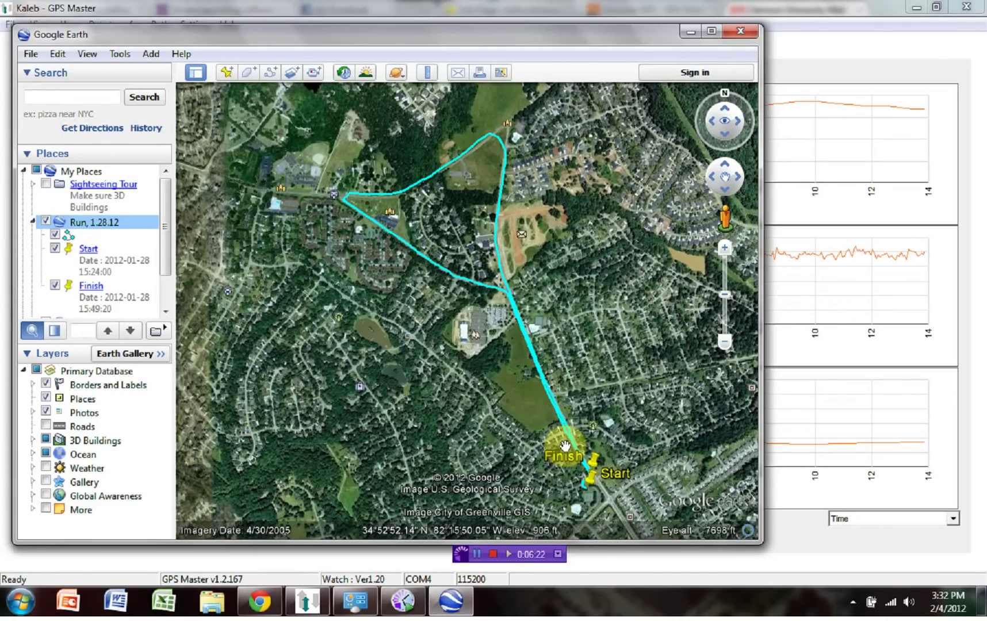
Quit Google Earth discarding its temporary places, then scroll the Summary list of the 2012/02/04 run
click(738, 32)
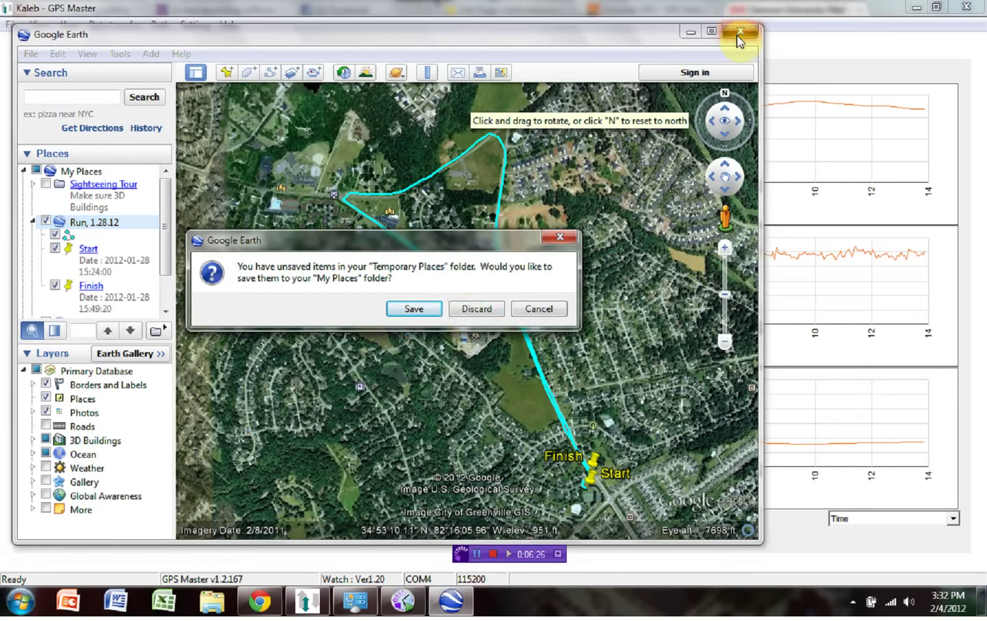
click(458, 308)
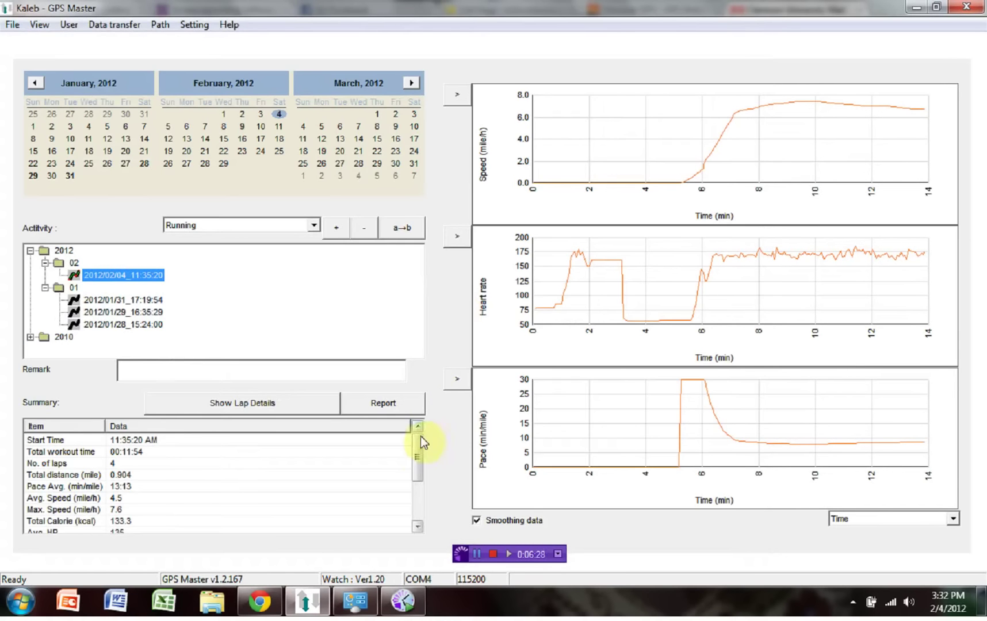
drag(418, 443, 421, 419)
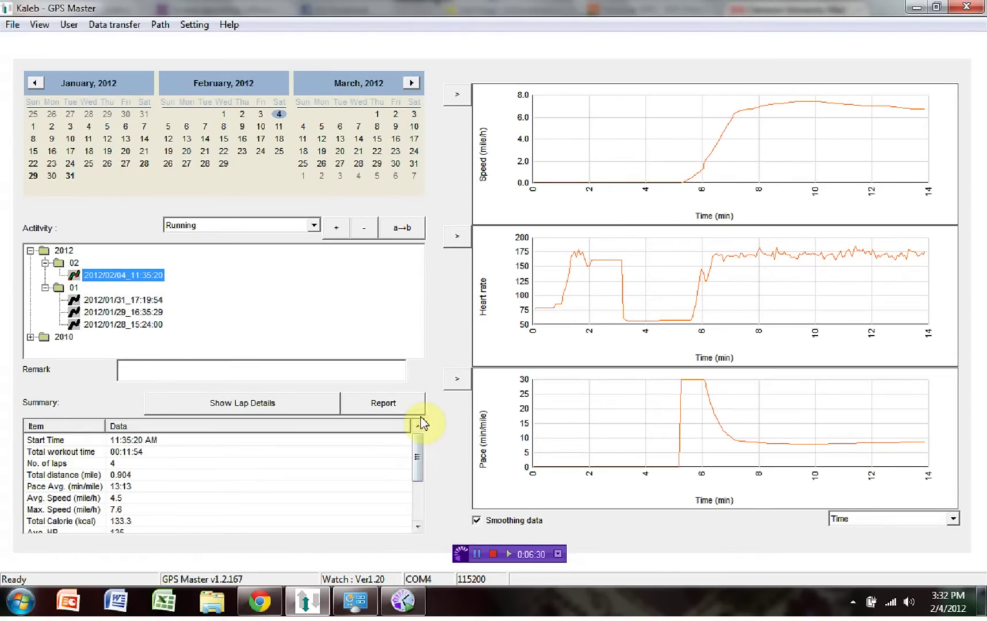